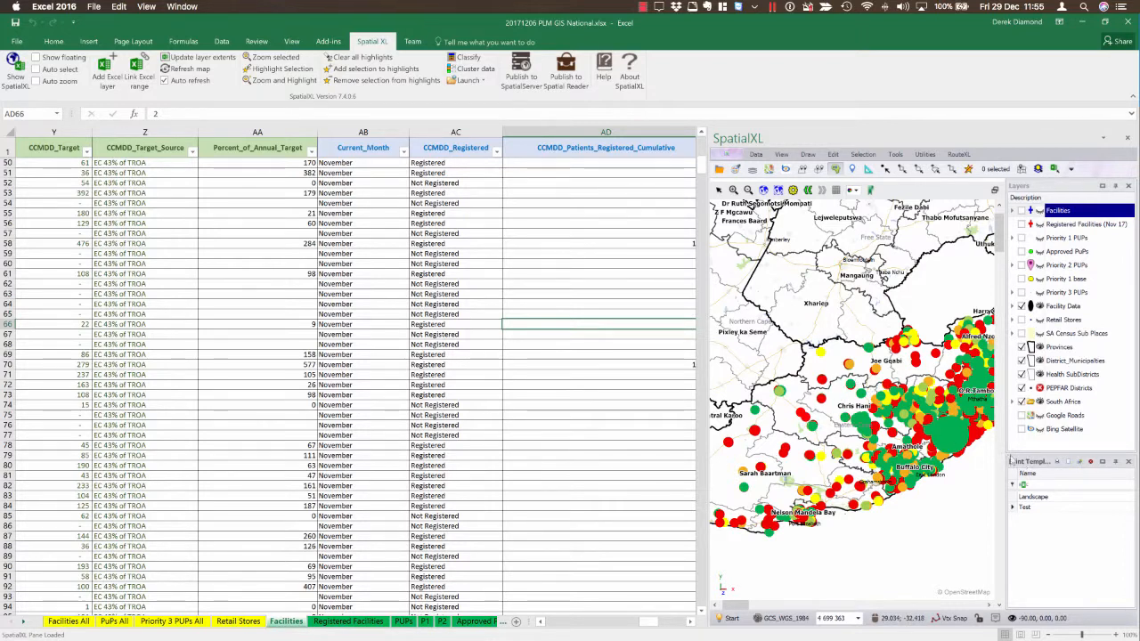
- Widen the side area that holds the map layers and print templates
{"action": "left_click_drag", "start_coordinate": [1005, 434], "coordinate": [973, 436]}
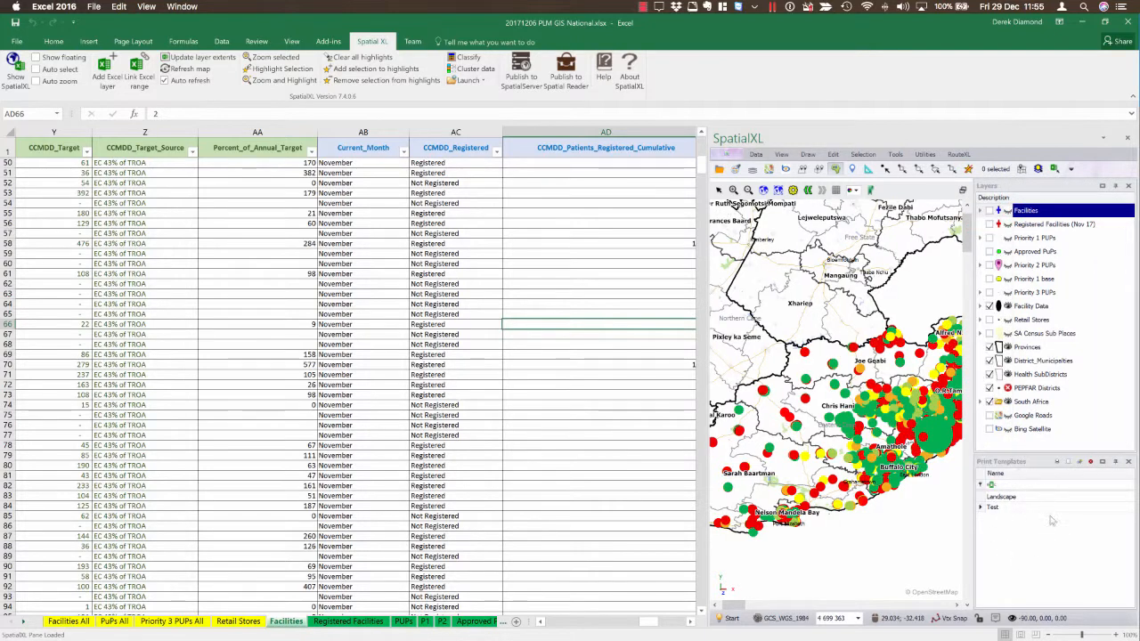
{"action": "left_click", "coordinate": [781, 155]}
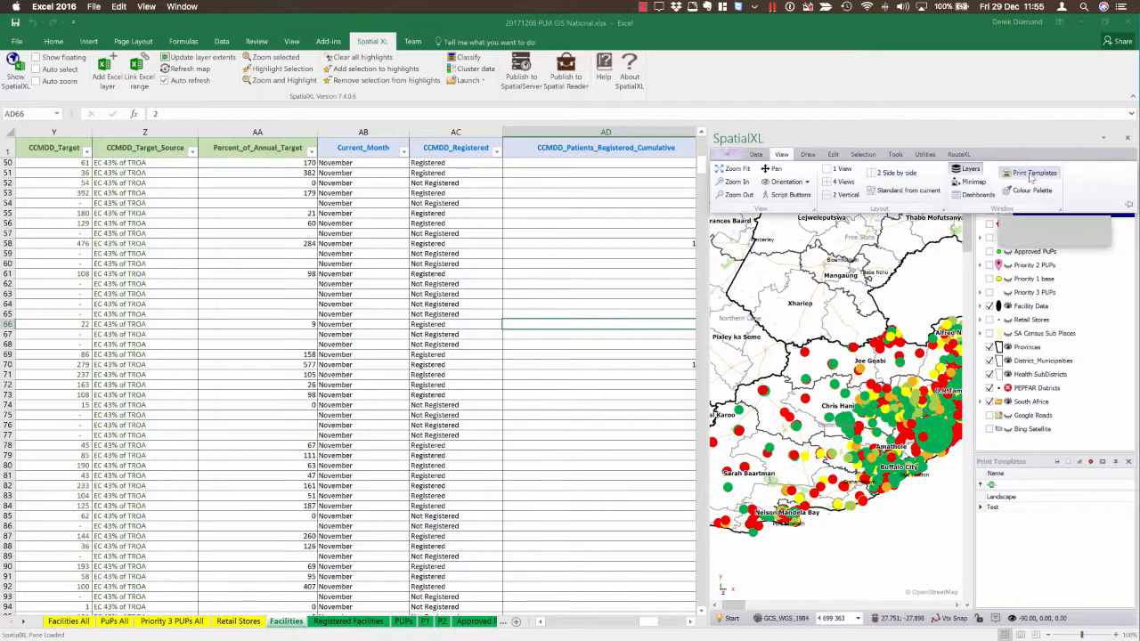
{"action": "left_click", "coordinate": [1062, 551]}
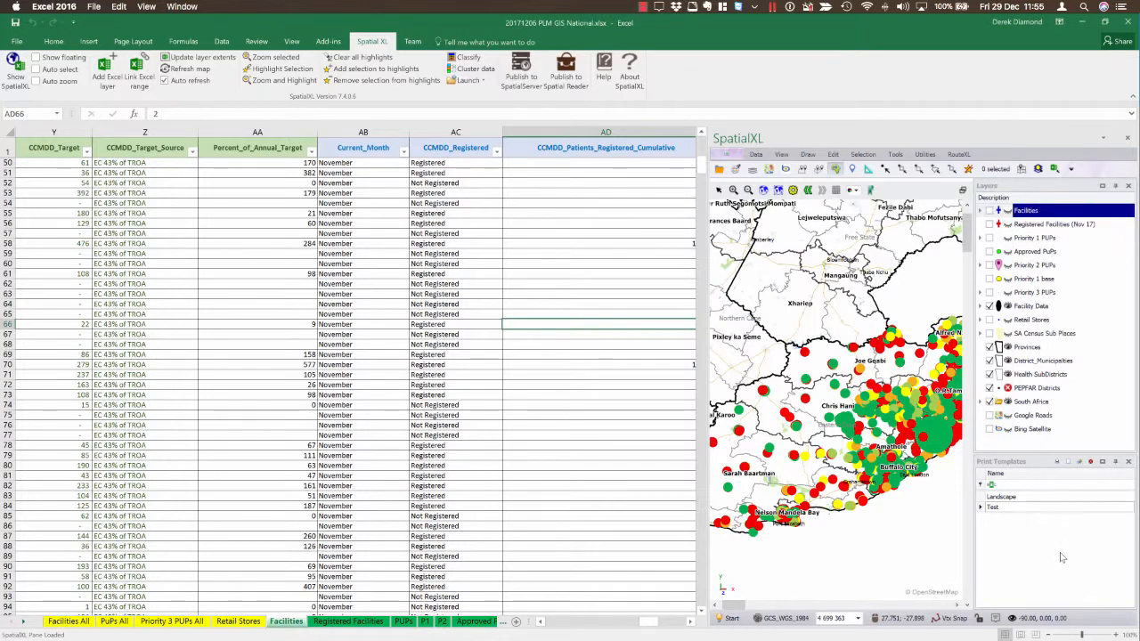
- Delete the existing Test and Landscape print templates and confirm both deletions
{"action": "left_click", "coordinate": [983, 497]}
{"action": "left_click", "coordinate": [989, 506]}
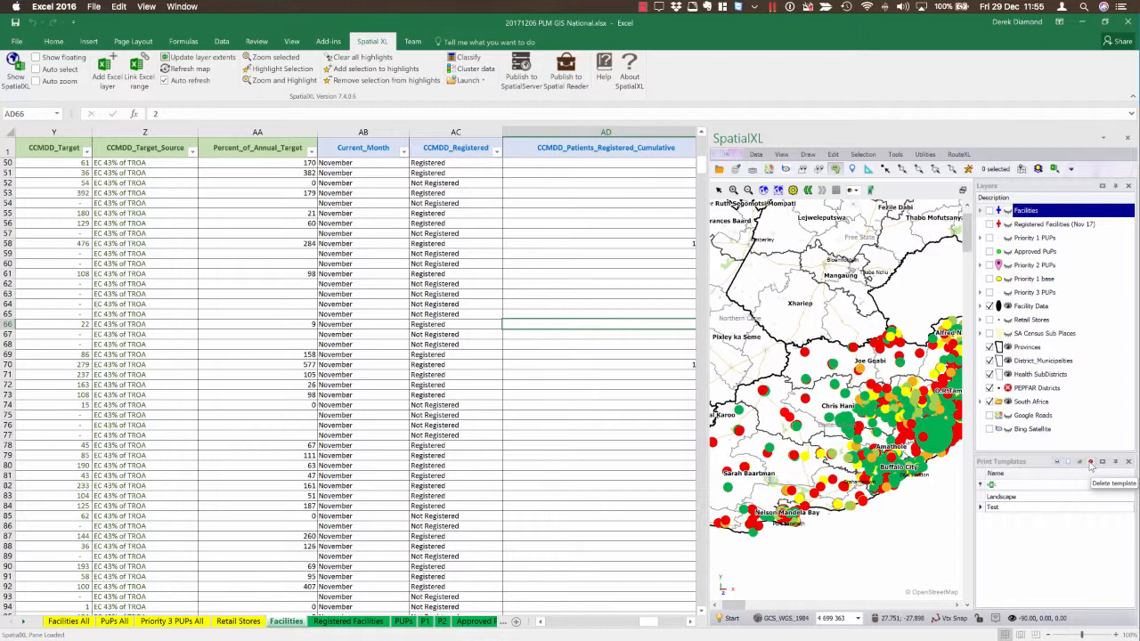
{"action": "left_click", "coordinate": [1091, 464]}
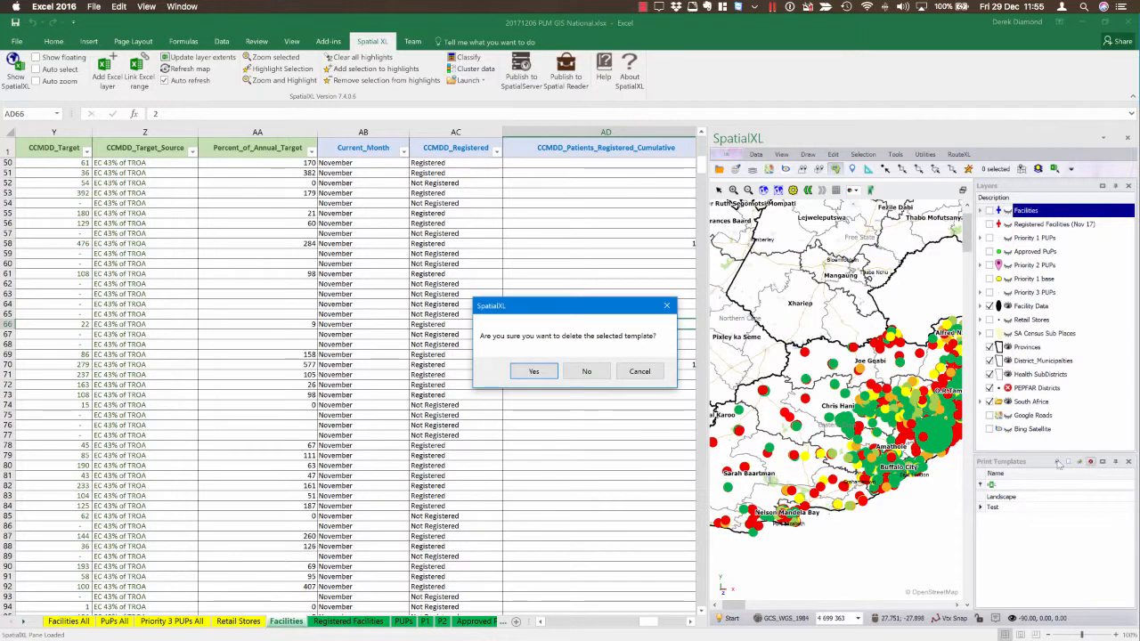
{"action": "left_click", "coordinate": [534, 372]}
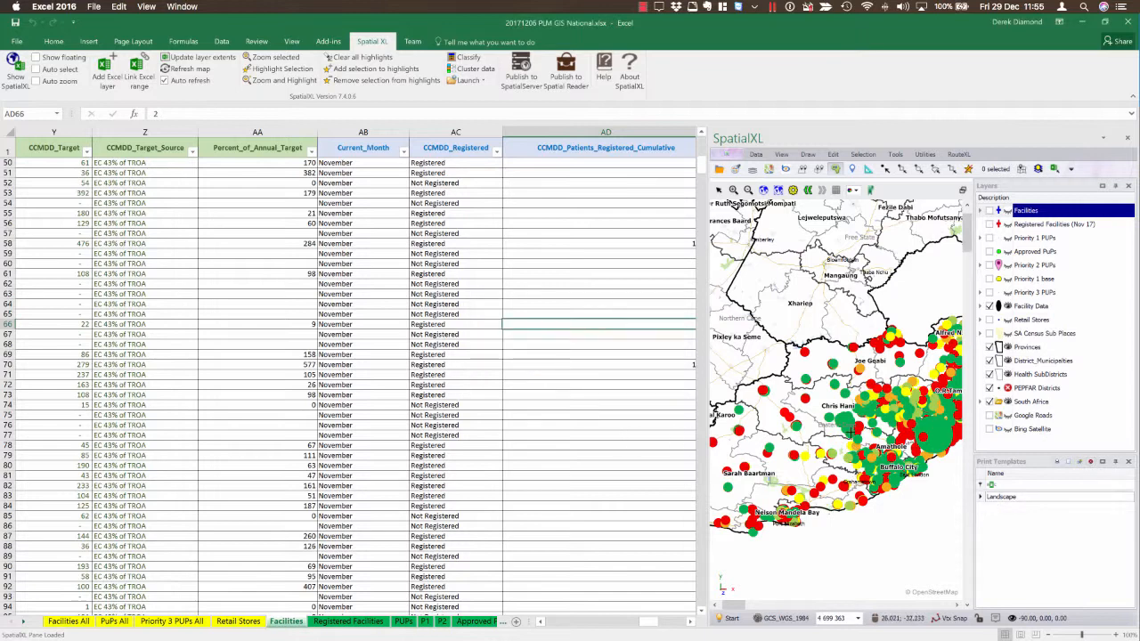
{"action": "left_click", "coordinate": [1092, 463]}
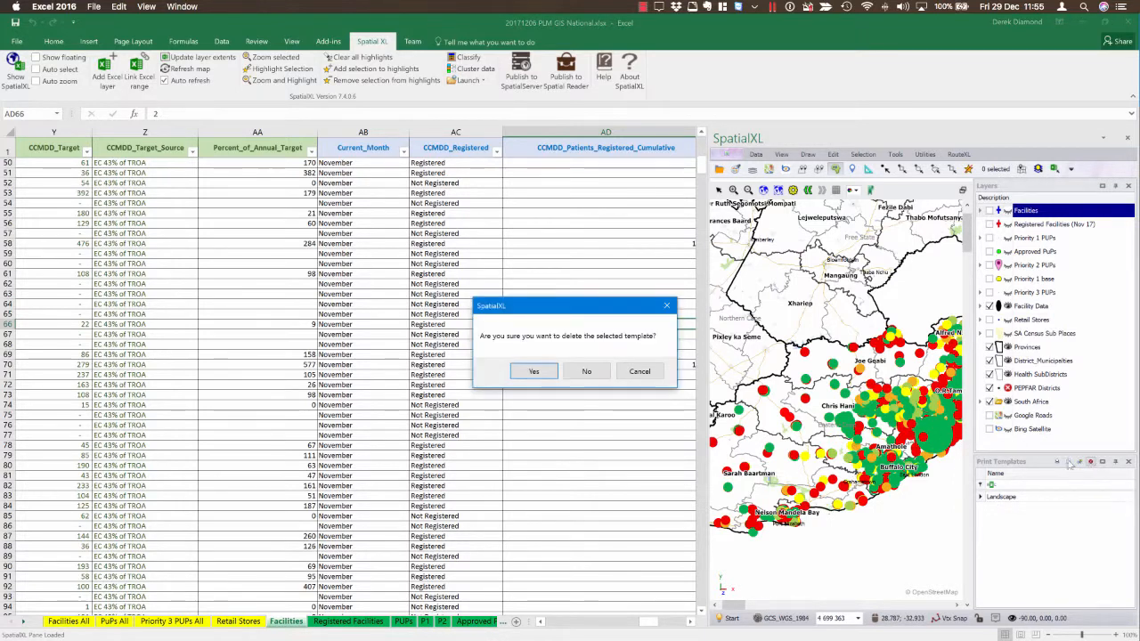
{"action": "left_click", "coordinate": [535, 372]}
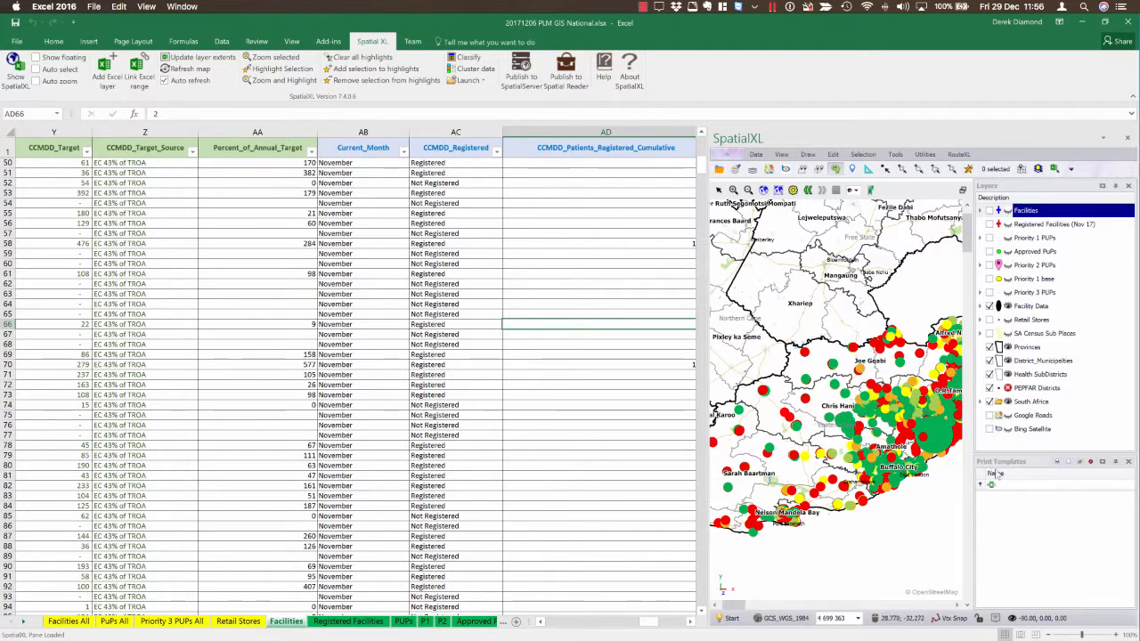
- Create a print template named "Lanscape" with the <Generic> printer, A0 page size and Landscape orientation
{"action": "left_click", "coordinate": [1069, 462]}
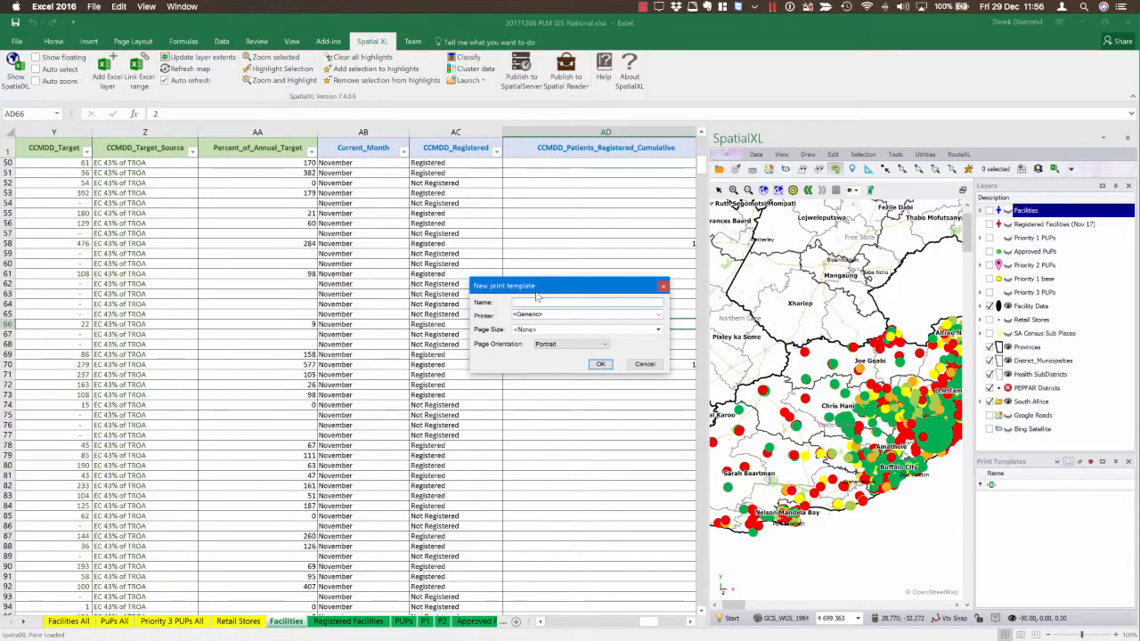
{"action": "type", "text": "Lanscape"}
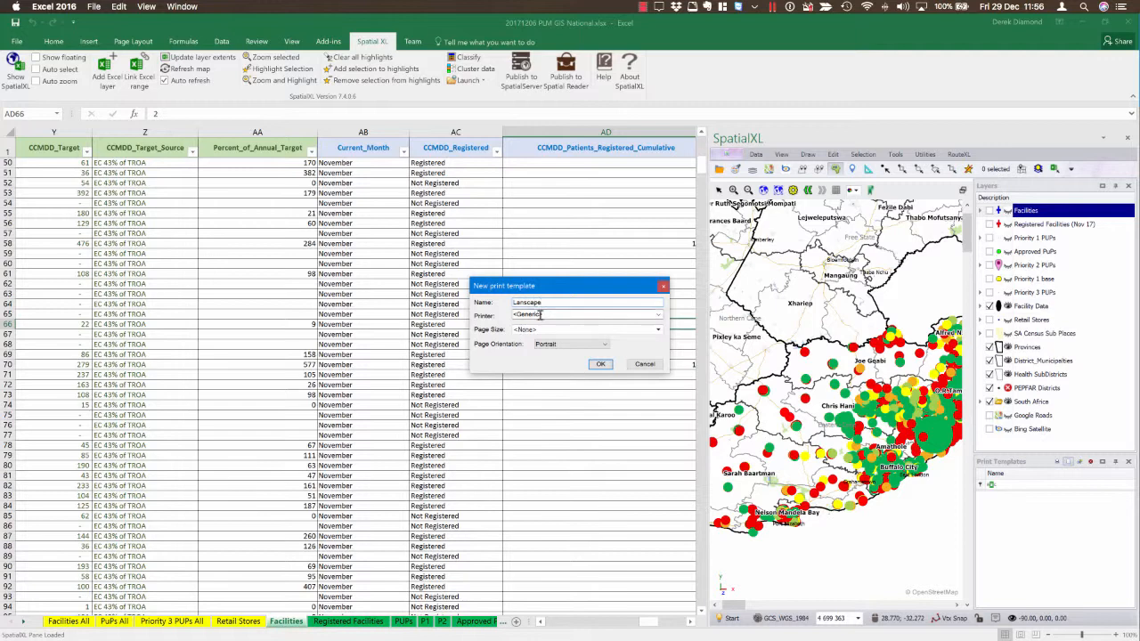
{"action": "left_click", "coordinate": [660, 318]}
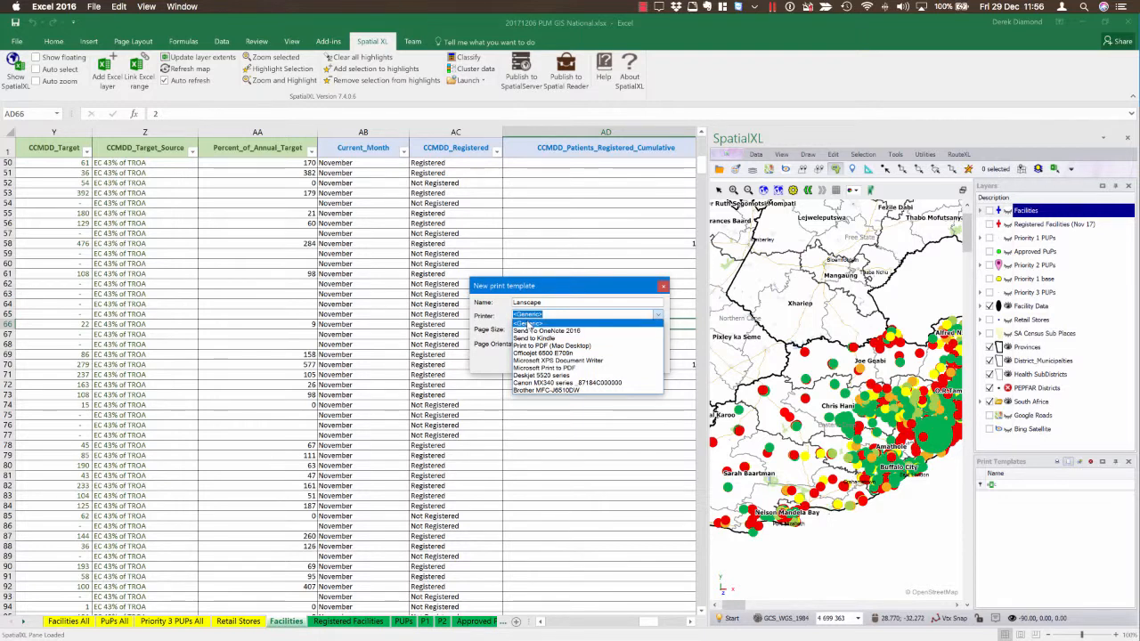
{"action": "left_click", "coordinate": [528, 324]}
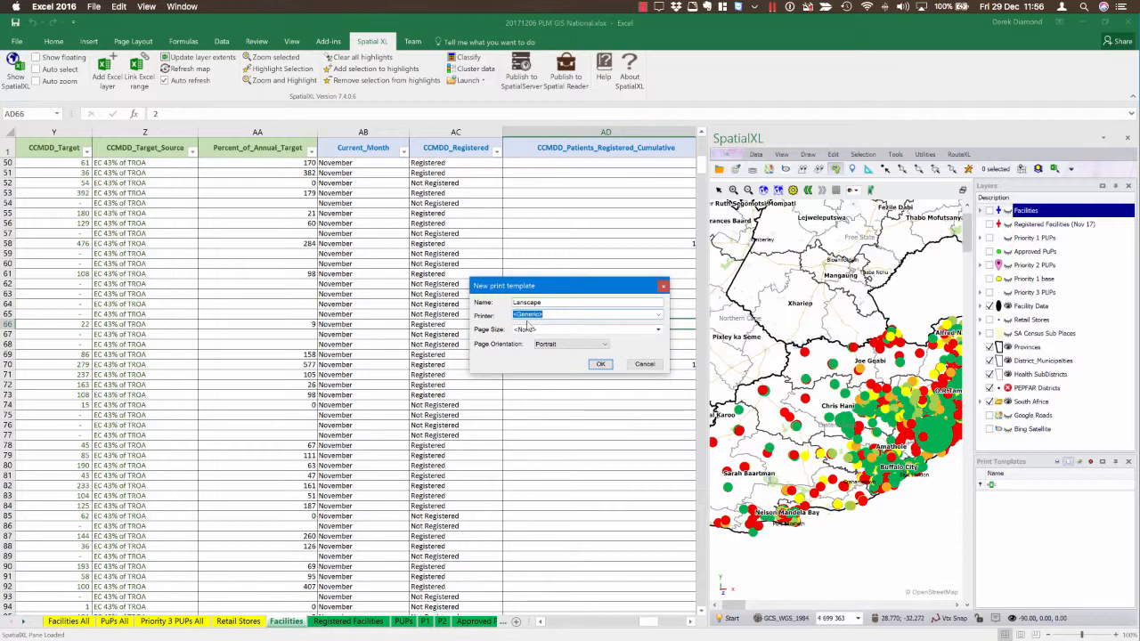
{"action": "left_click", "coordinate": [658, 330]}
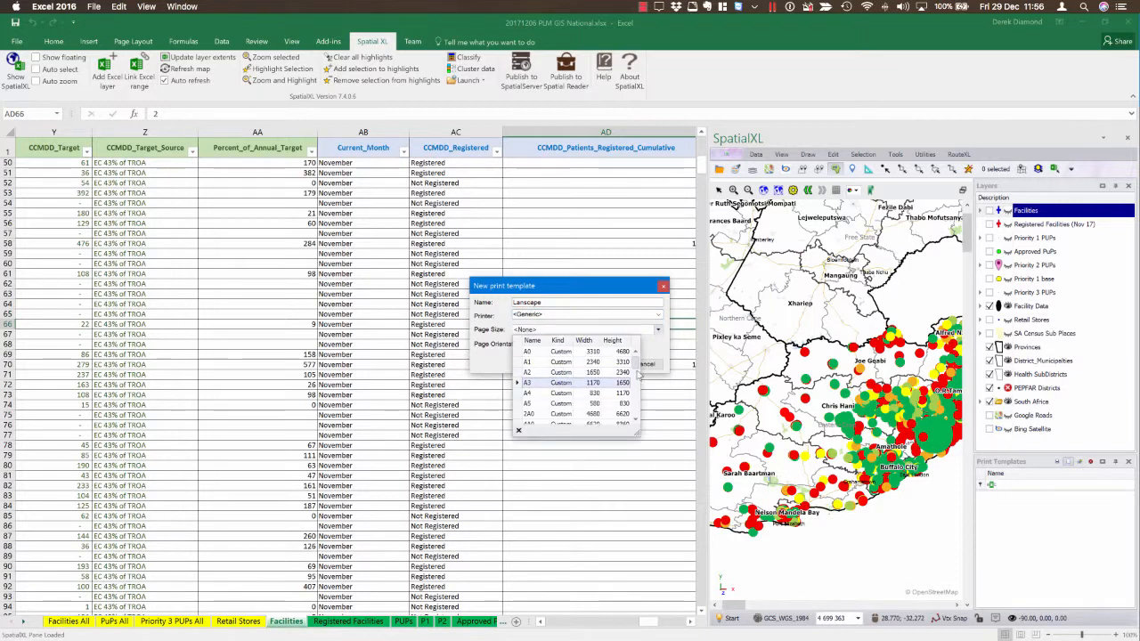
{"action": "mouse_move", "coordinate": [635, 365]}
{"action": "left_mouse_down"}
{"action": "mouse_move", "coordinate": [640, 412]}
{"action": "mouse_move", "coordinate": [638, 367]}
{"action": "left_mouse_up"}
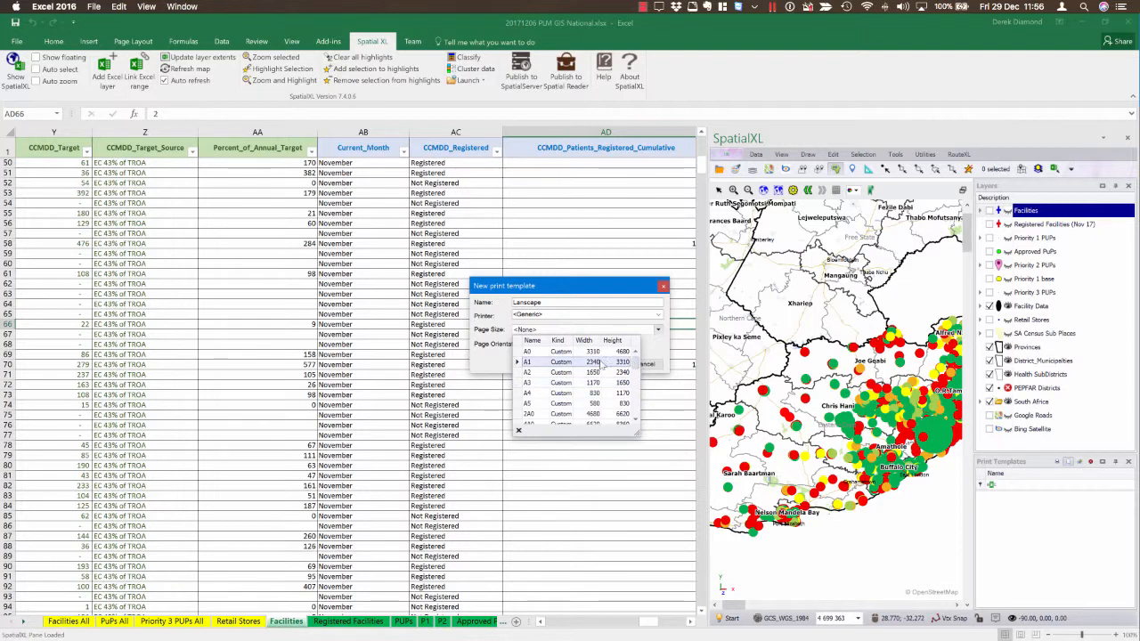
{"action": "left_click", "coordinate": [522, 353]}
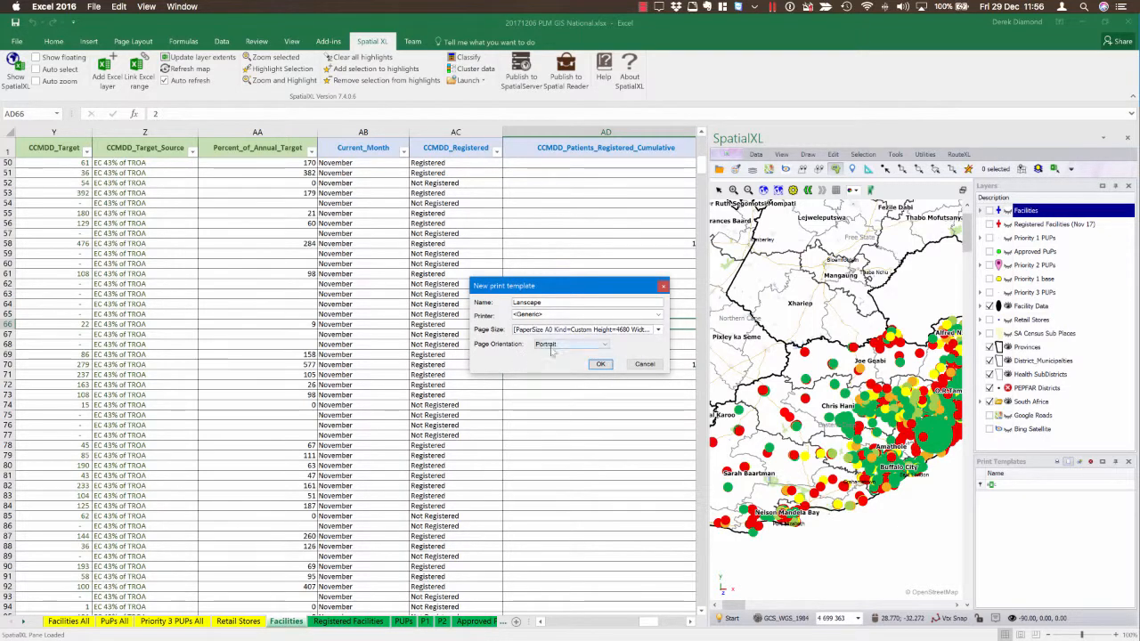
{"action": "left_click", "coordinate": [553, 345]}
{"action": "left_click", "coordinate": [553, 360]}
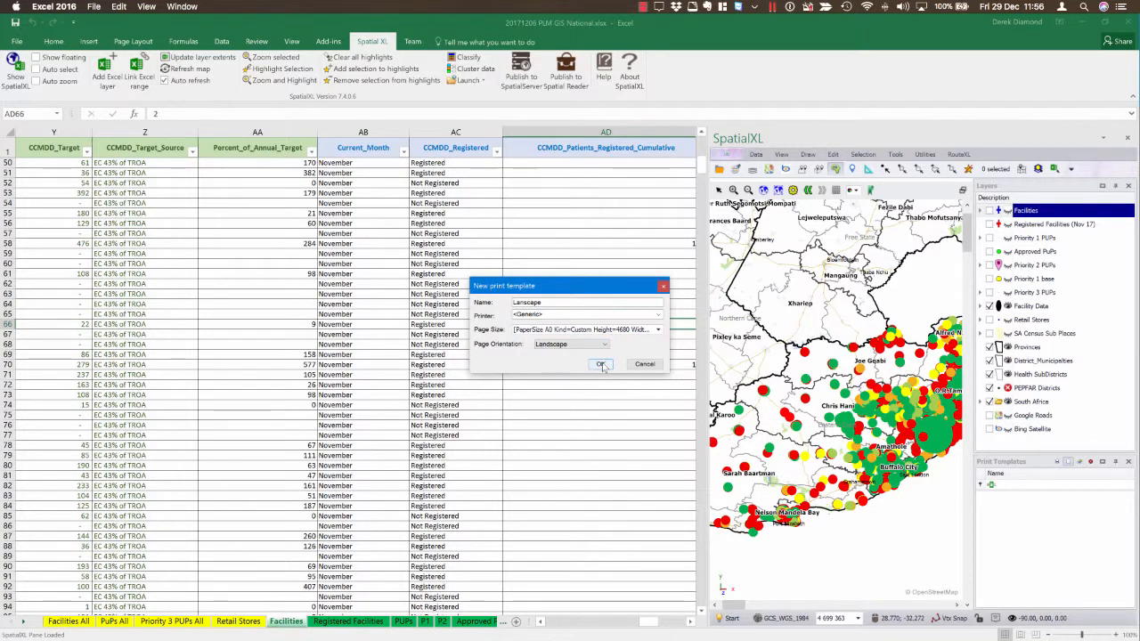
{"action": "left_click", "coordinate": [601, 365]}
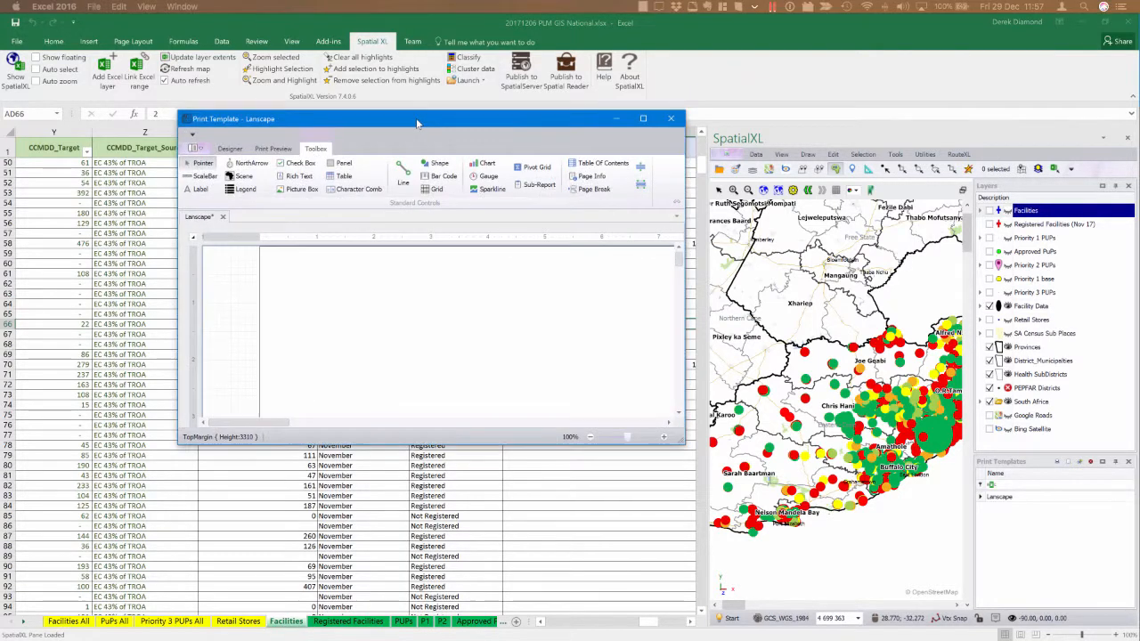
- Zoom the template design to 25% and arrange its window side by side with the 20171206 PLM GIS National workbook
{"action": "left_click_drag", "start_coordinate": [417, 123], "coordinate": [298, 57]}
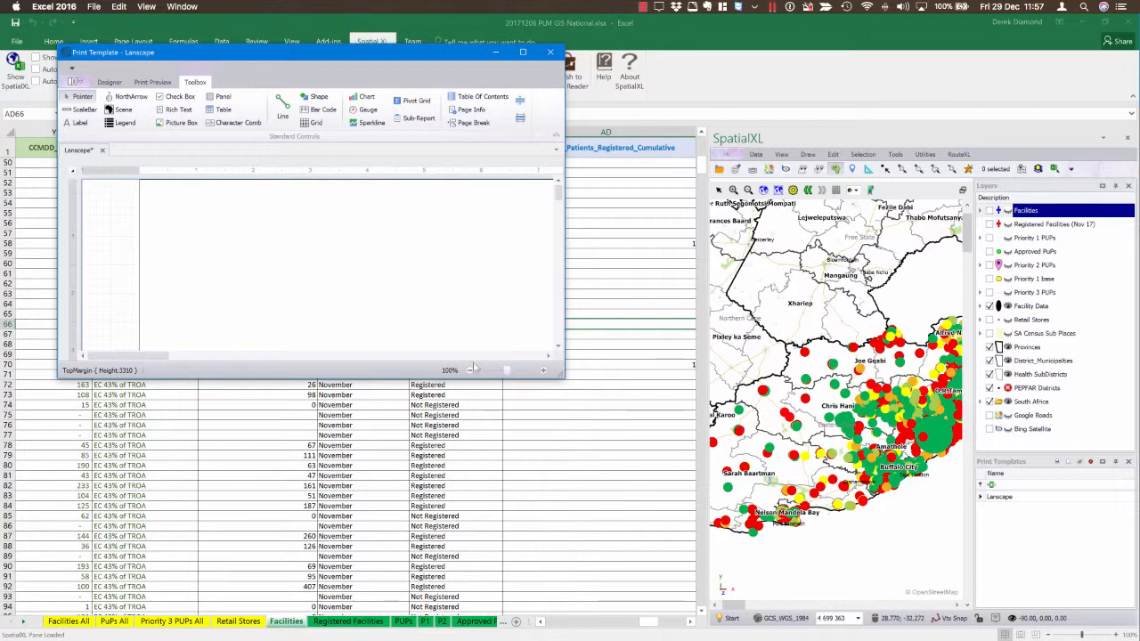
{"action": "left_click_drag", "start_coordinate": [507, 374], "coordinate": [474, 375]}
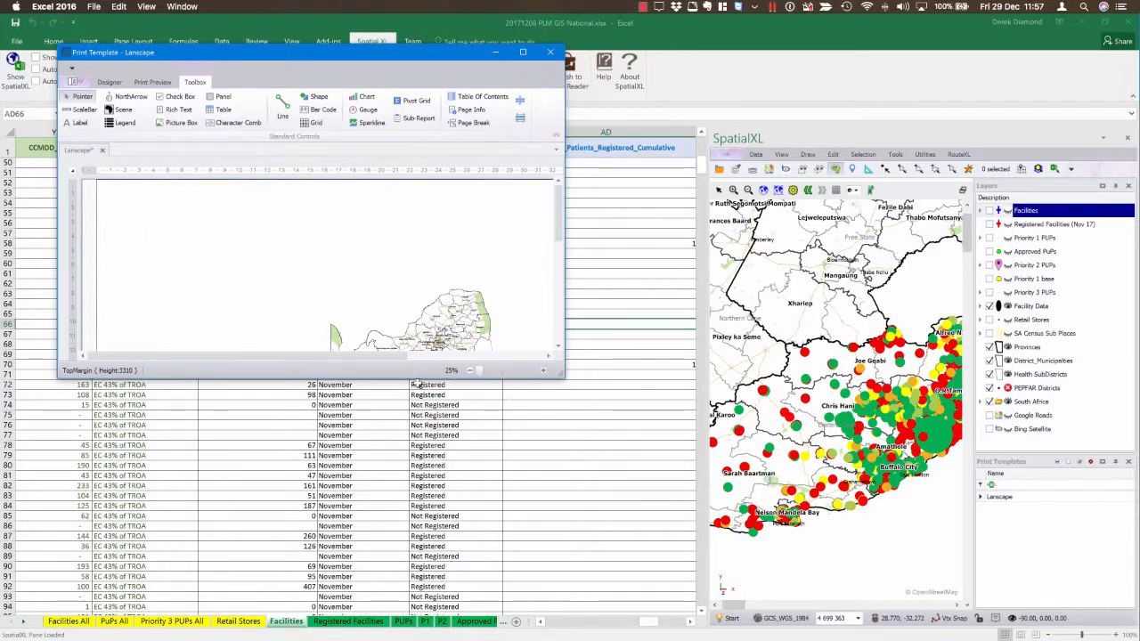
{"action": "left_click_drag", "start_coordinate": [305, 56], "coordinate": [3, 127]}
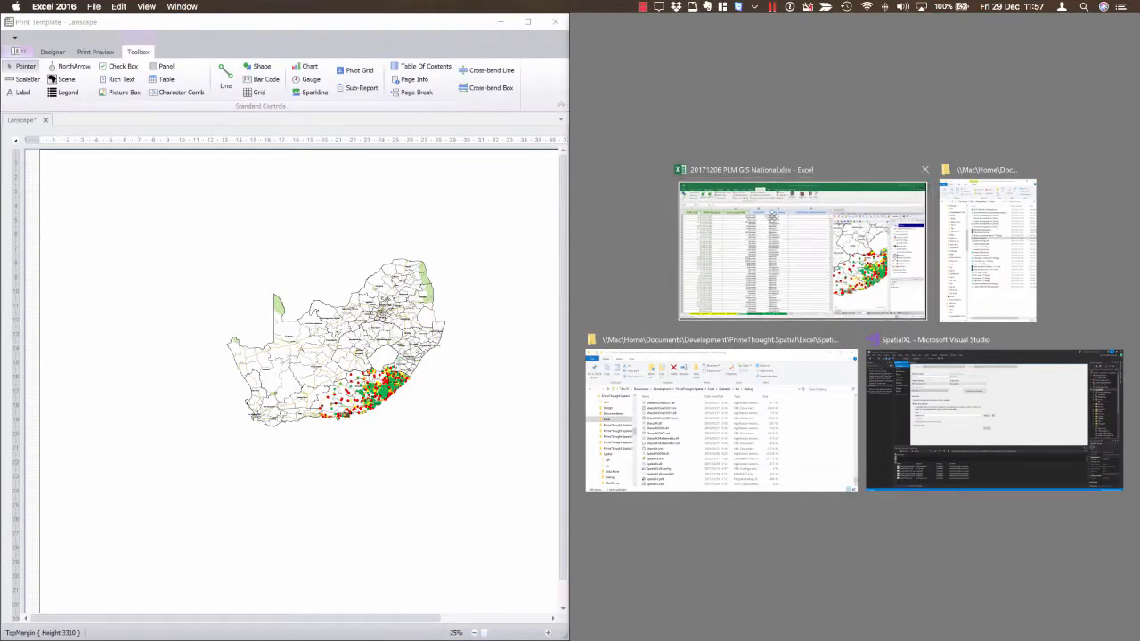
{"action": "left_click", "coordinate": [773, 221]}
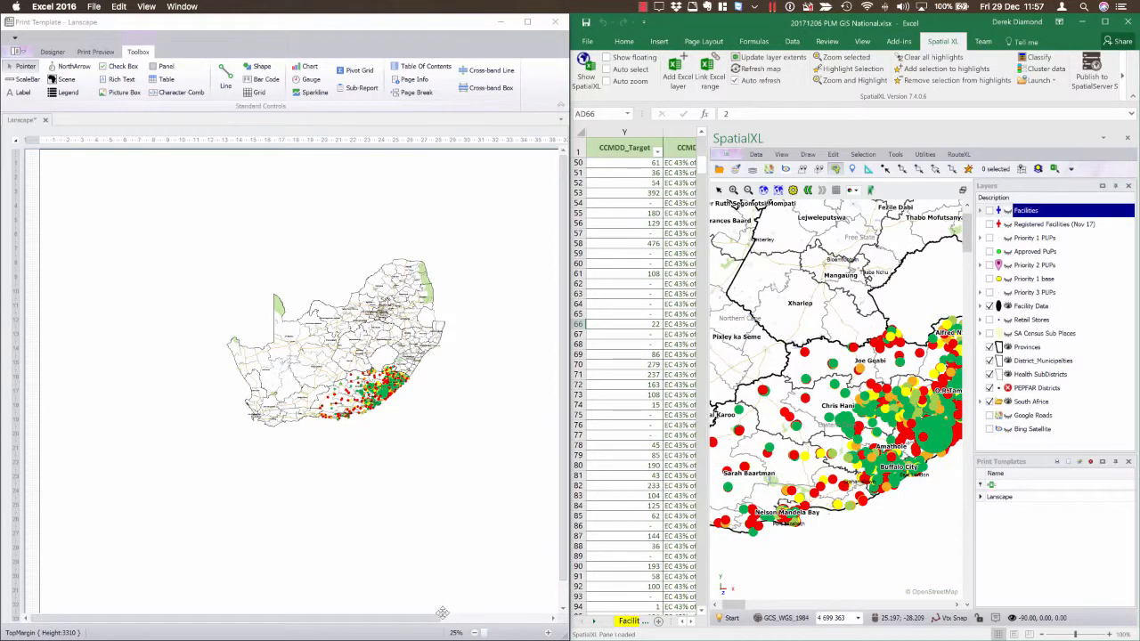
- Set the ViewScale of the template's map scene to 2000000 in its properties
{"action": "mouse_move", "coordinate": [435, 618]}
{"action": "left_mouse_down"}
{"action": "mouse_move", "coordinate": [494, 623]}
{"action": "mouse_move", "coordinate": [451, 620]}
{"action": "left_mouse_up"}
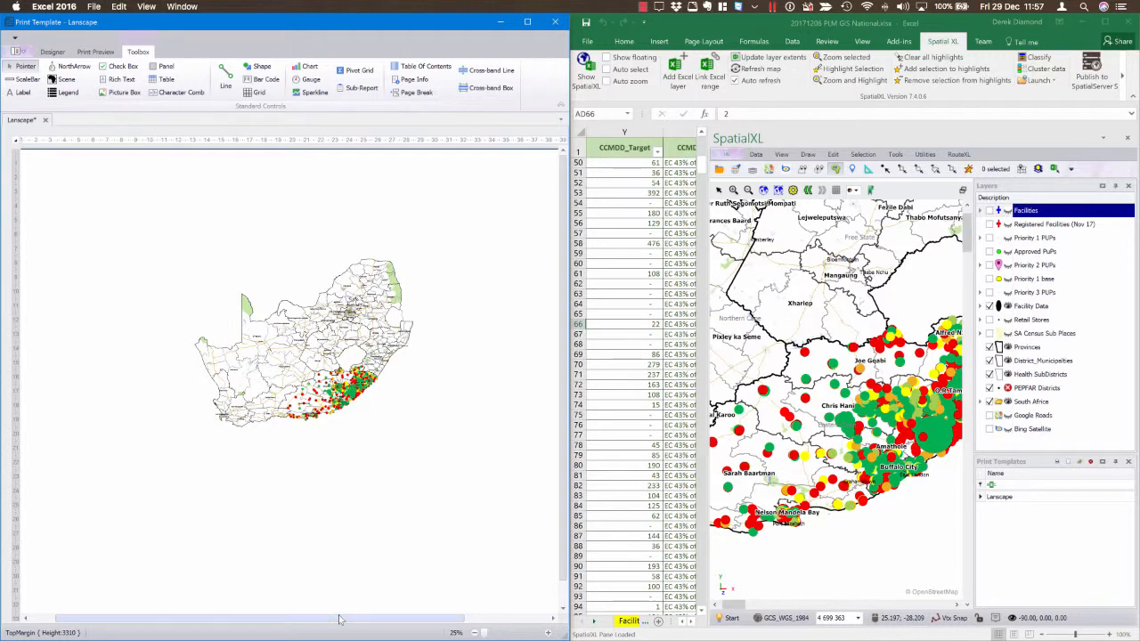
{"action": "left_click_drag", "start_coordinate": [339, 621], "coordinate": [323, 621]}
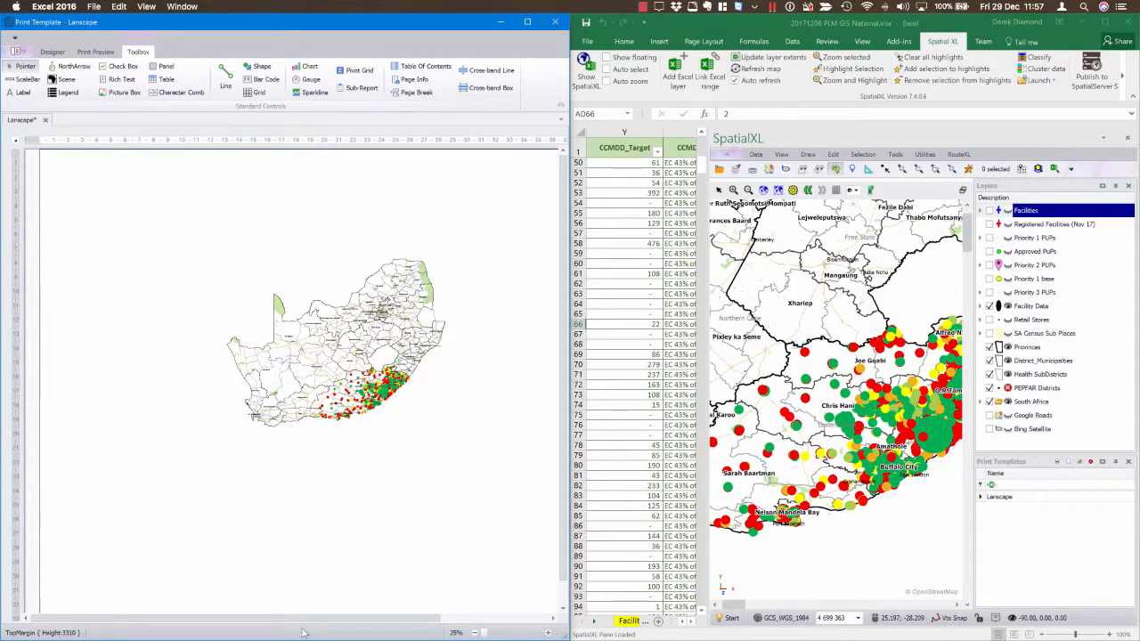
{"action": "left_click_drag", "start_coordinate": [303, 623], "coordinate": [377, 622]}
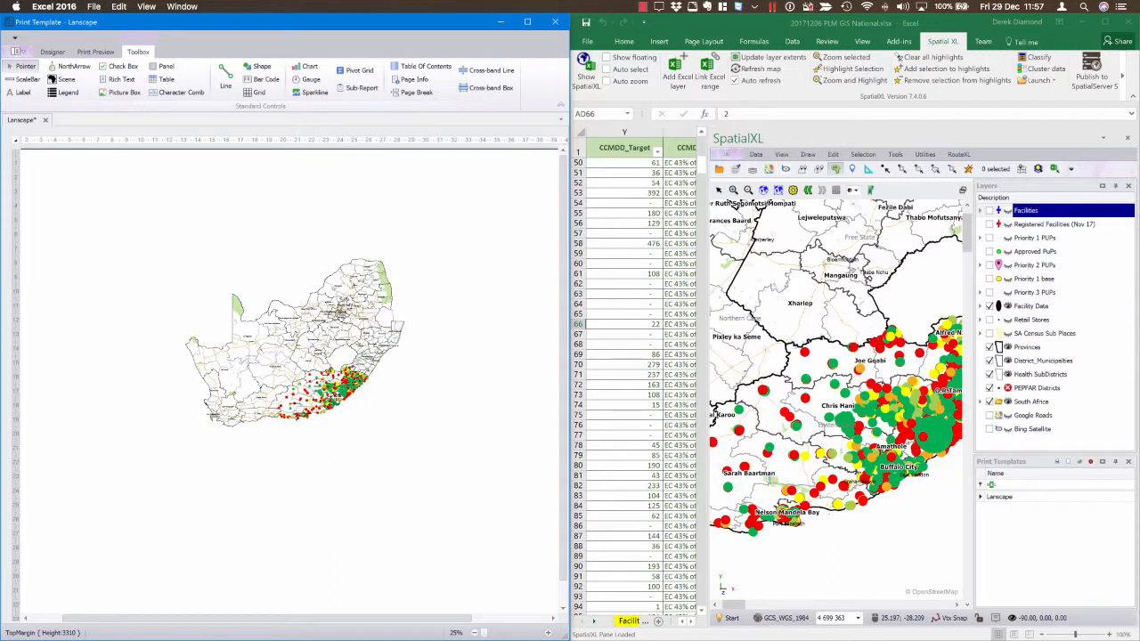
{"action": "left_click", "coordinate": [293, 345]}
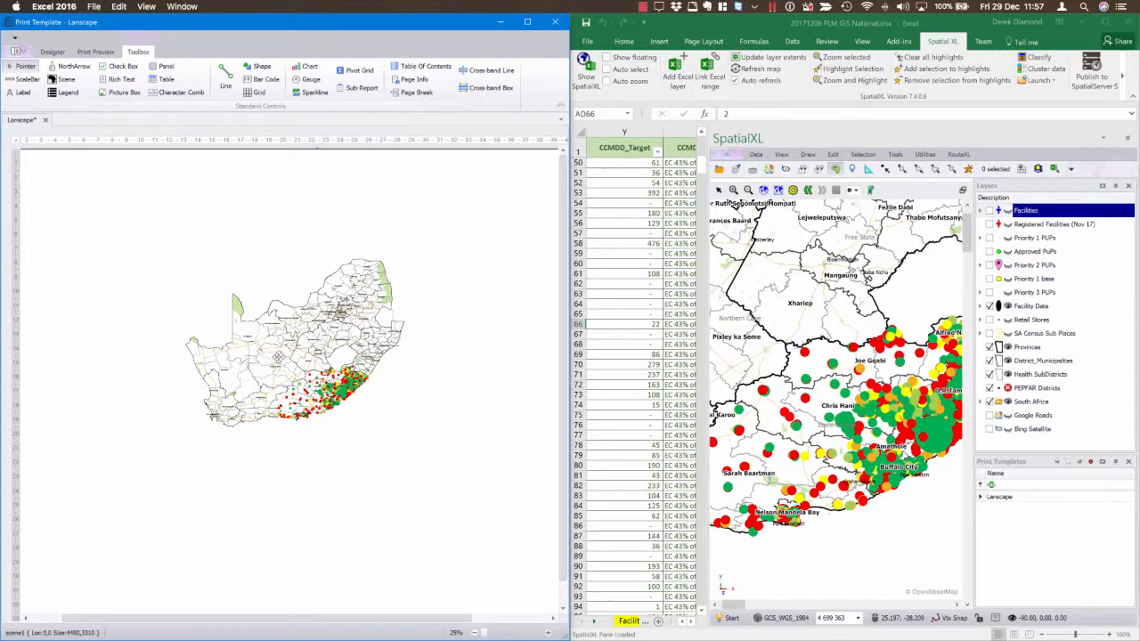
{"action": "right_click", "coordinate": [278, 356]}
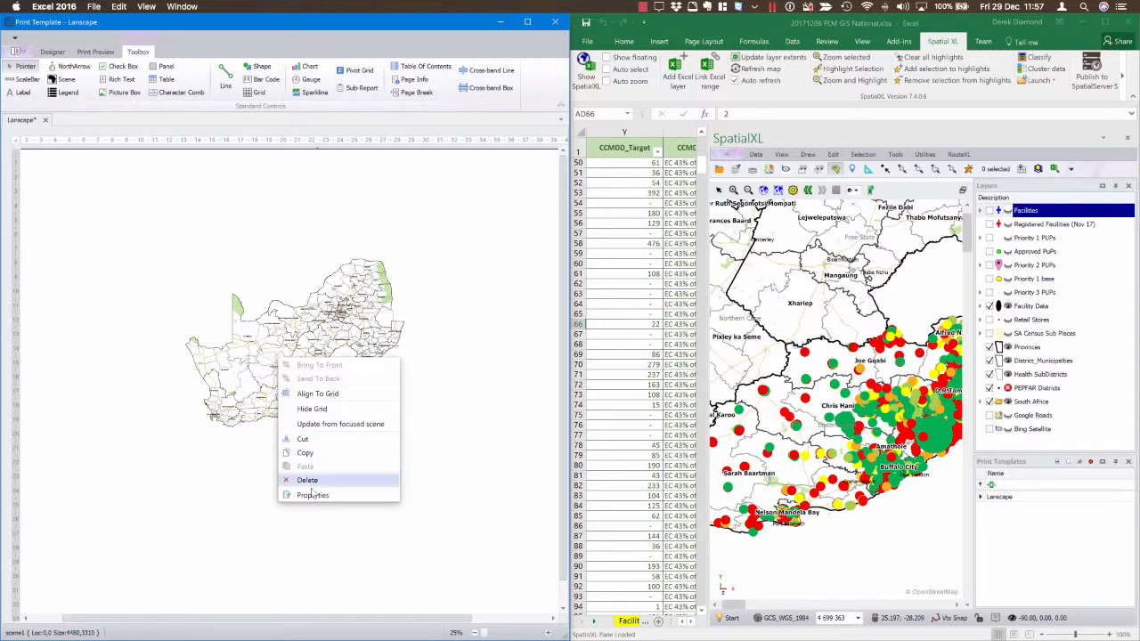
{"action": "left_click", "coordinate": [308, 496]}
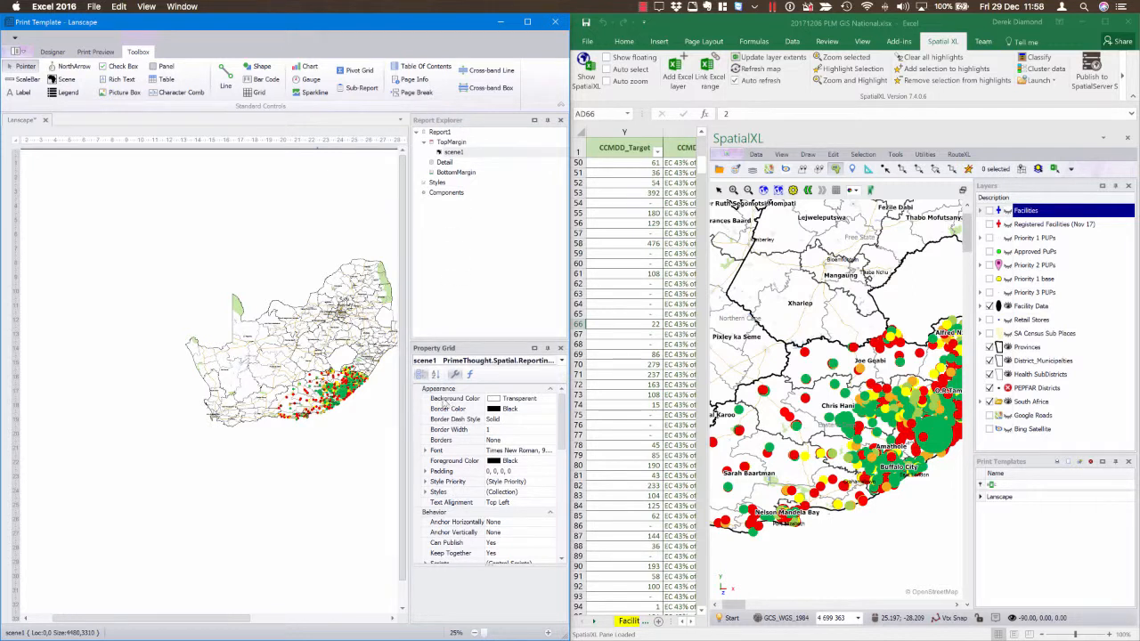
{"action": "left_click_drag", "start_coordinate": [561, 446], "coordinate": [561, 558]}
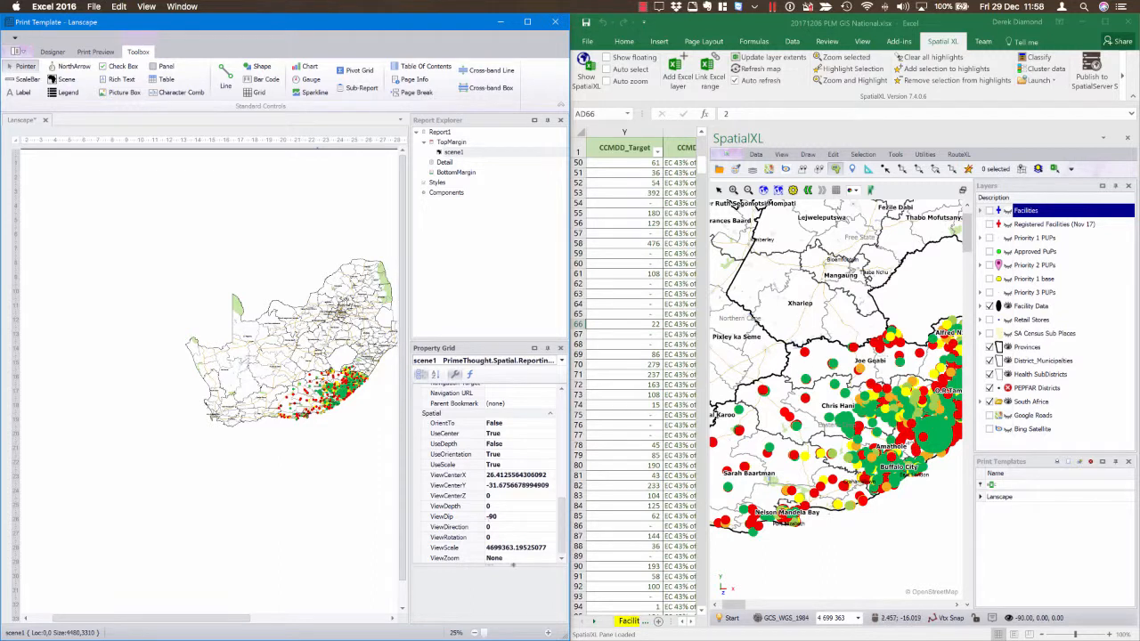
{"action": "left_click", "coordinate": [540, 548]}
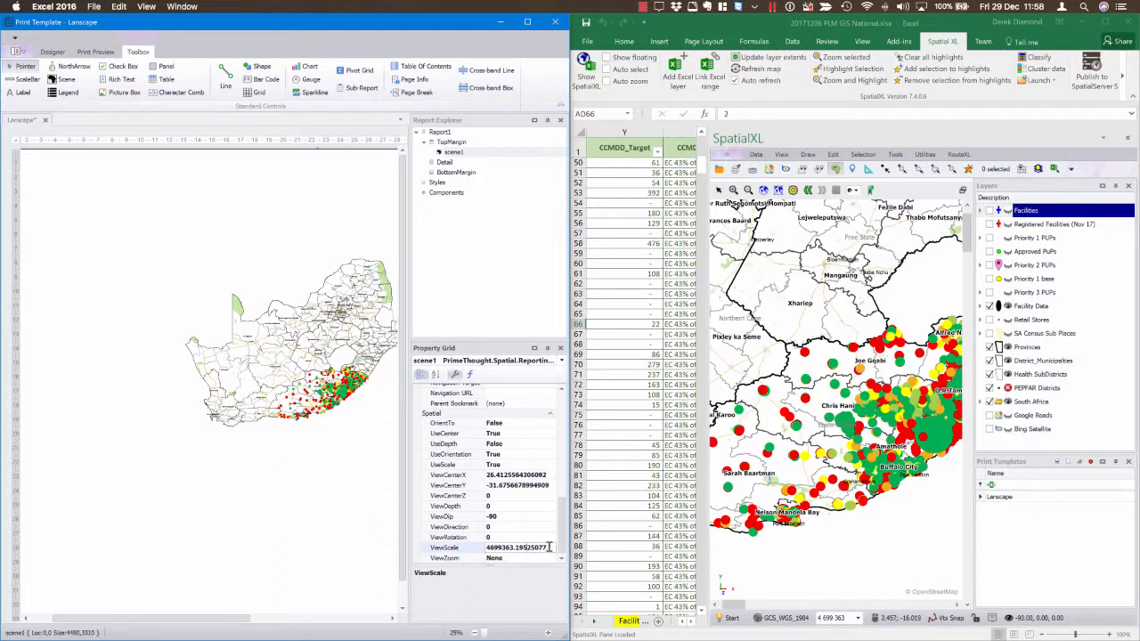
{"action": "left_click_drag", "start_coordinate": [538, 549], "coordinate": [485, 549]}
{"action": "type", "text": "2000000"}
{"action": "key", "text": "Return"}
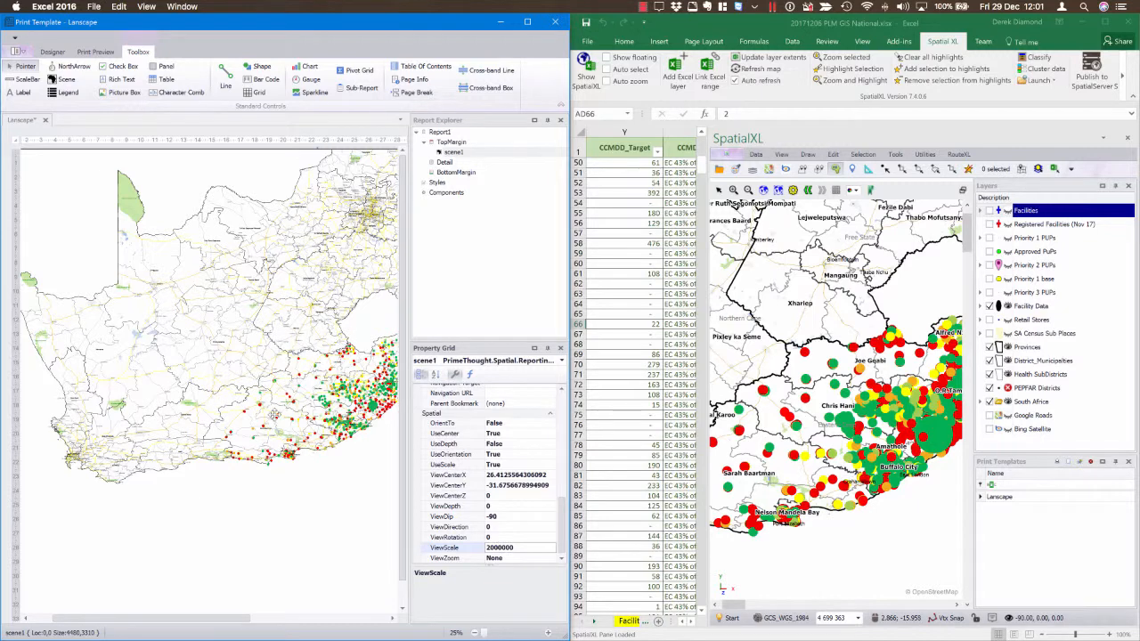
- Place a north arrow about 433 by 433 units in the blank area northwest of the map and show its Symbol property
{"action": "left_click_drag", "start_coordinate": [224, 618], "coordinate": [351, 619]}
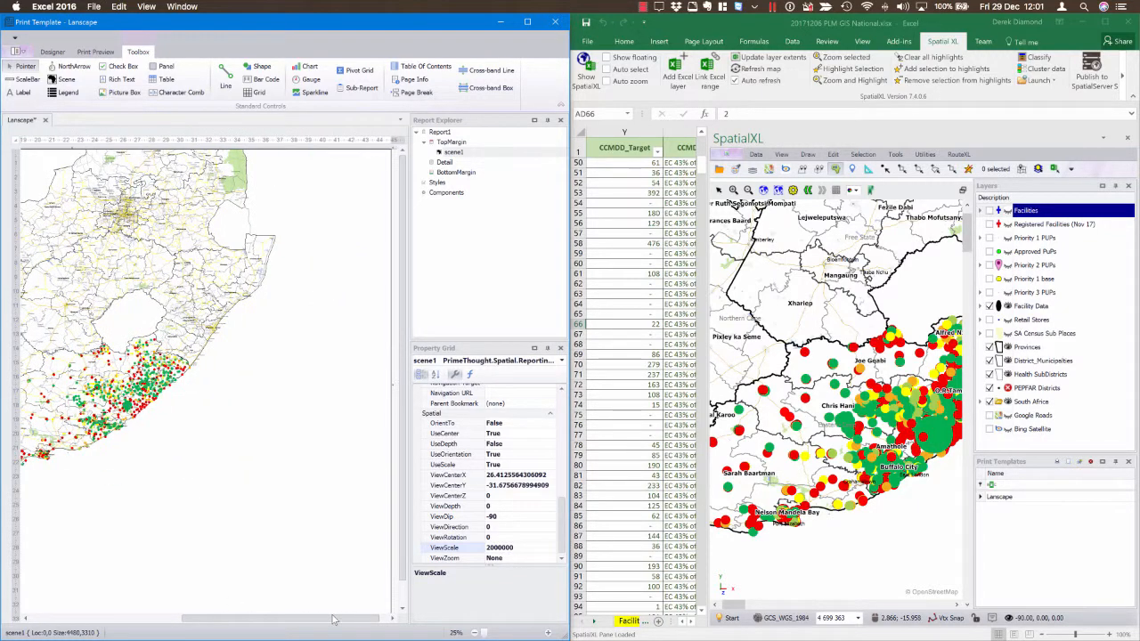
{"action": "left_click_drag", "start_coordinate": [224, 621], "coordinate": [137, 619]}
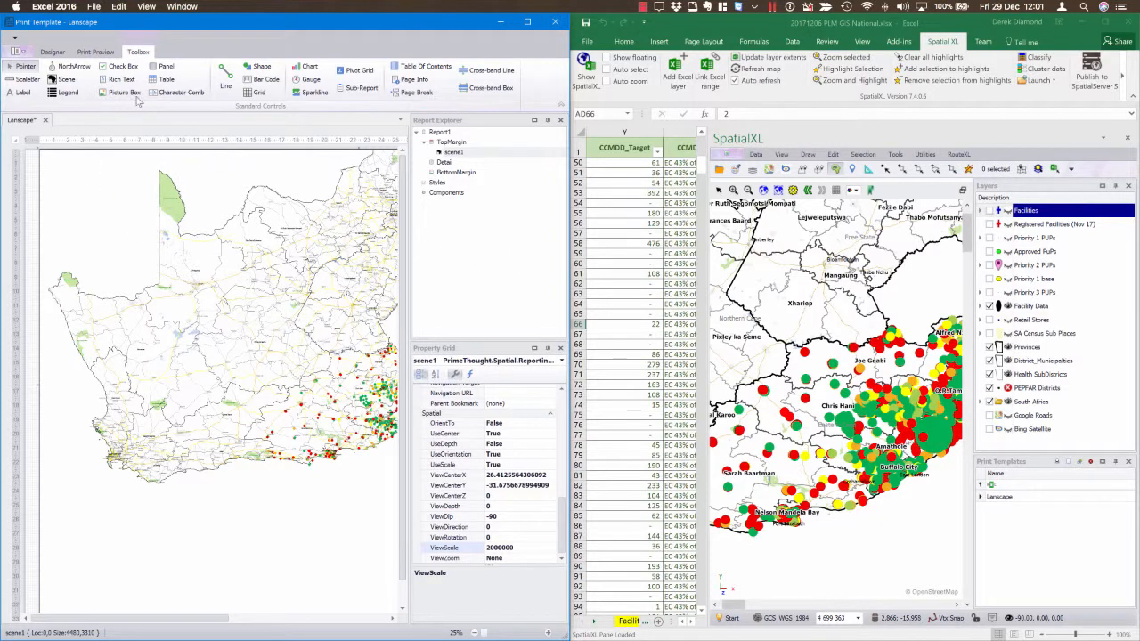
{"action": "left_click", "coordinate": [68, 67]}
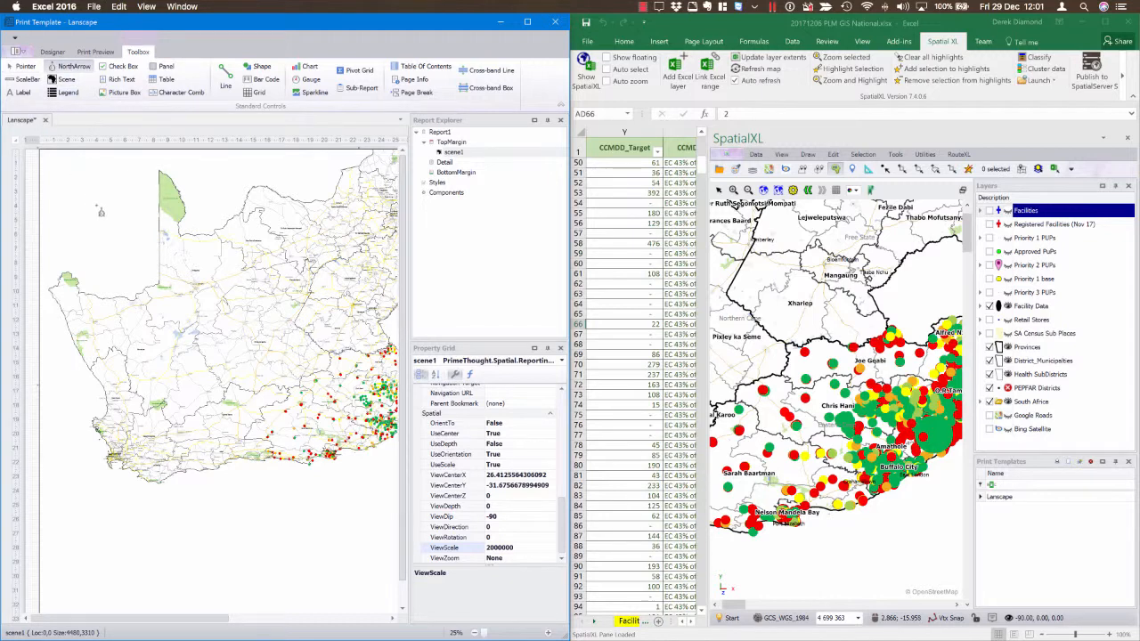
{"action": "left_click_drag", "start_coordinate": [117, 225], "coordinate": [135, 239]}
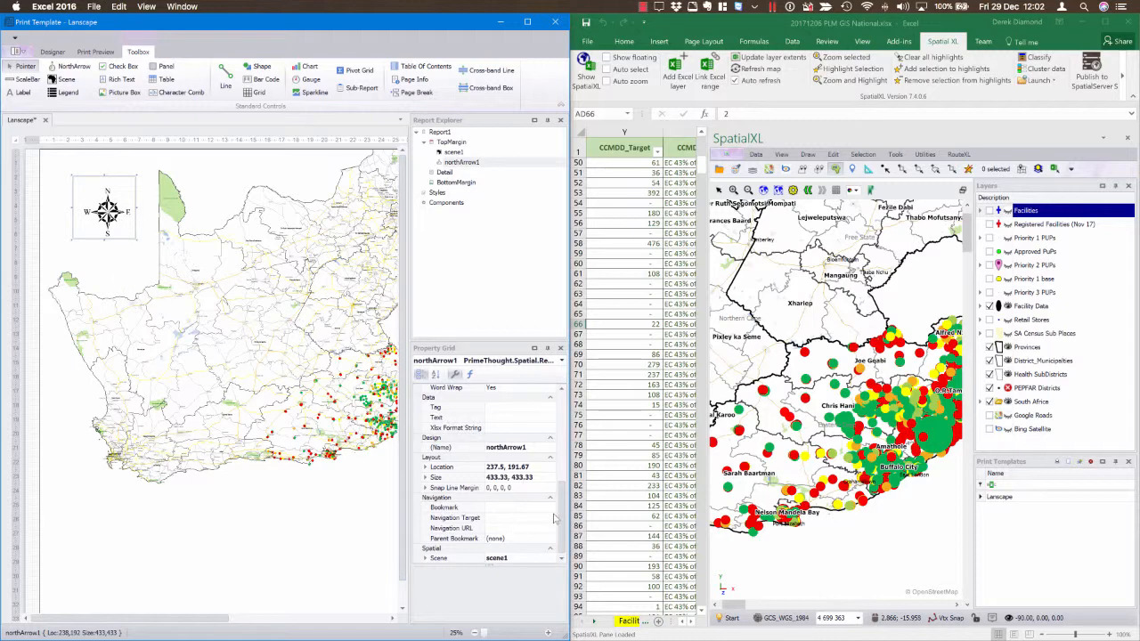
{"action": "left_click_drag", "start_coordinate": [562, 515], "coordinate": [563, 432]}
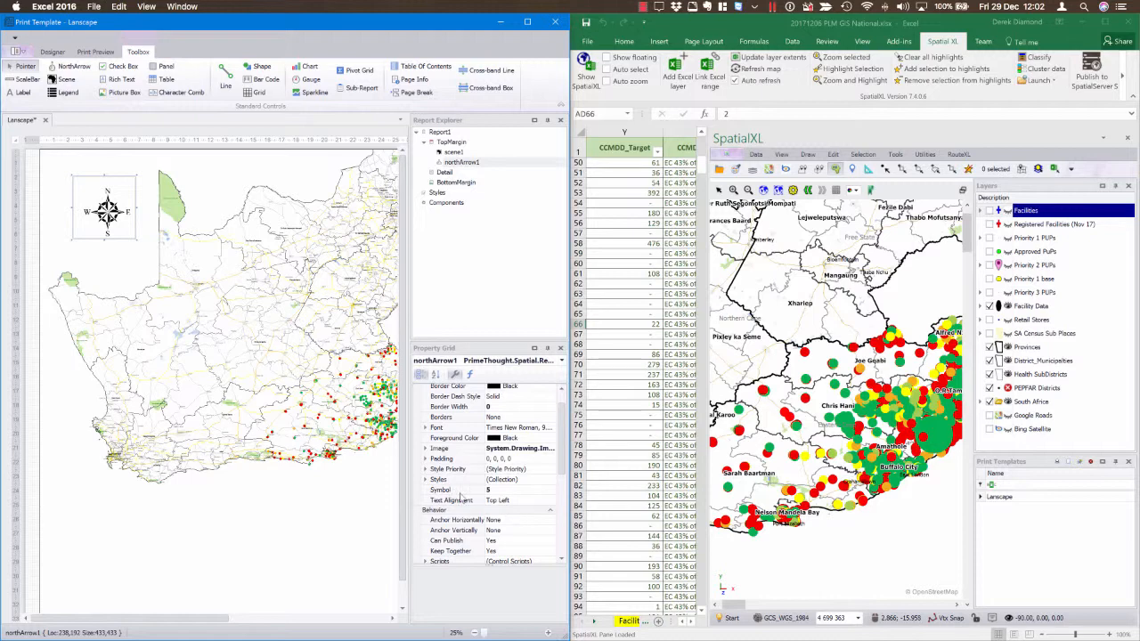
- Browse the available symbols for the north arrow and keep symbol 5
{"action": "left_click", "coordinate": [540, 490]}
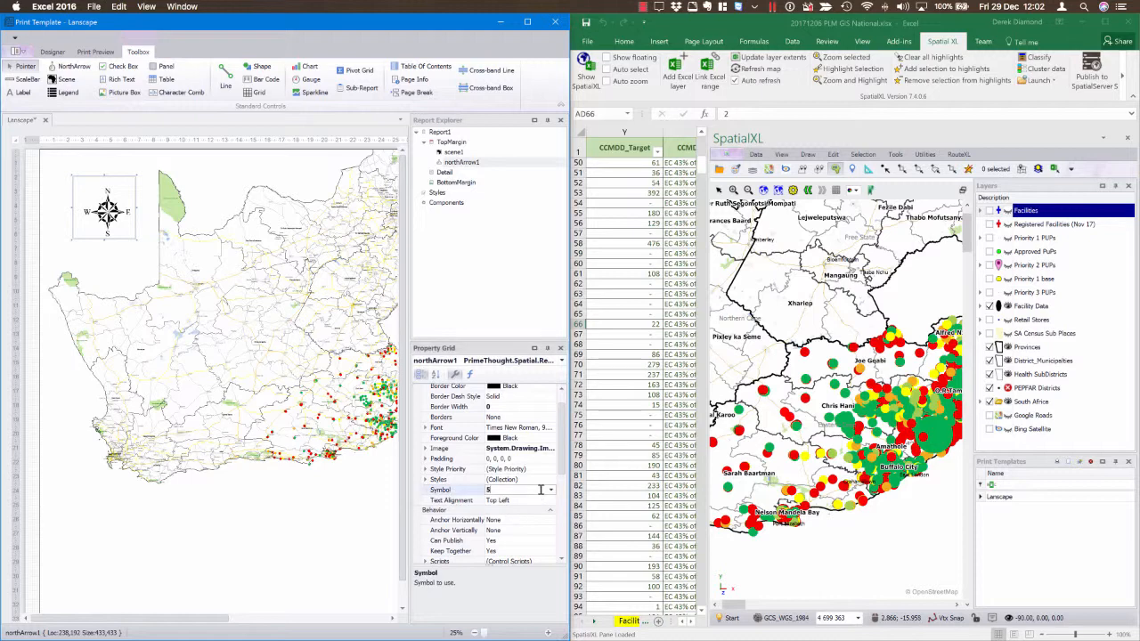
{"action": "left_click", "coordinate": [551, 491]}
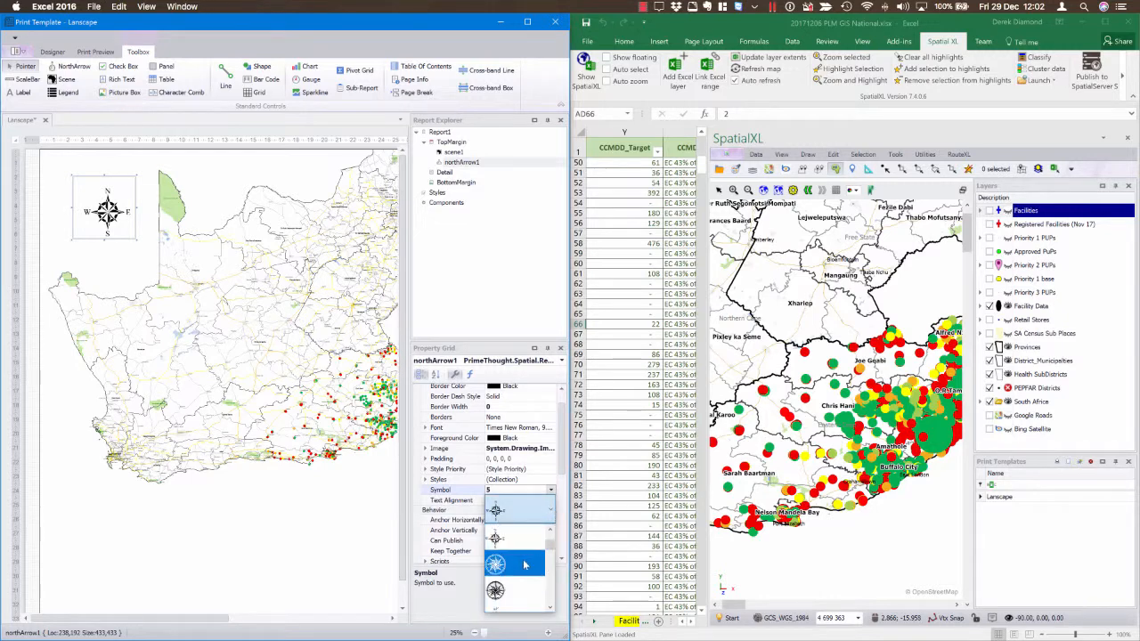
{"action": "scroll", "coordinate": [526, 568], "scroll_direction": "down", "scroll_amount": 2}
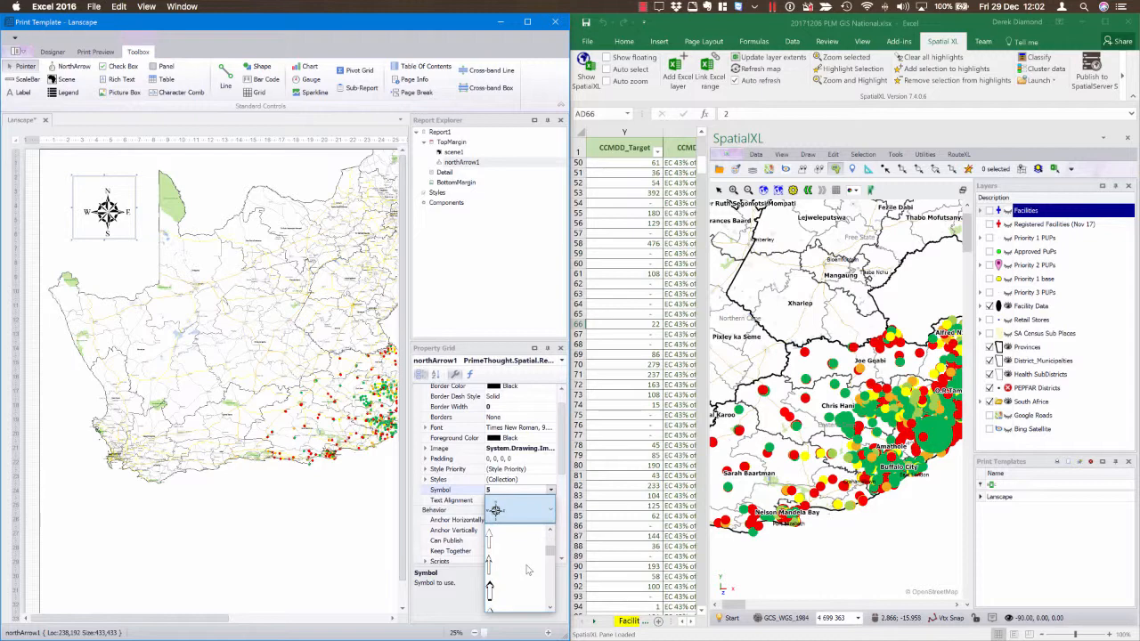
{"action": "scroll", "coordinate": [527, 570], "scroll_direction": "down", "scroll_amount": 3}
{"action": "scroll", "coordinate": [526, 571], "scroll_direction": "up", "scroll_amount": 5}
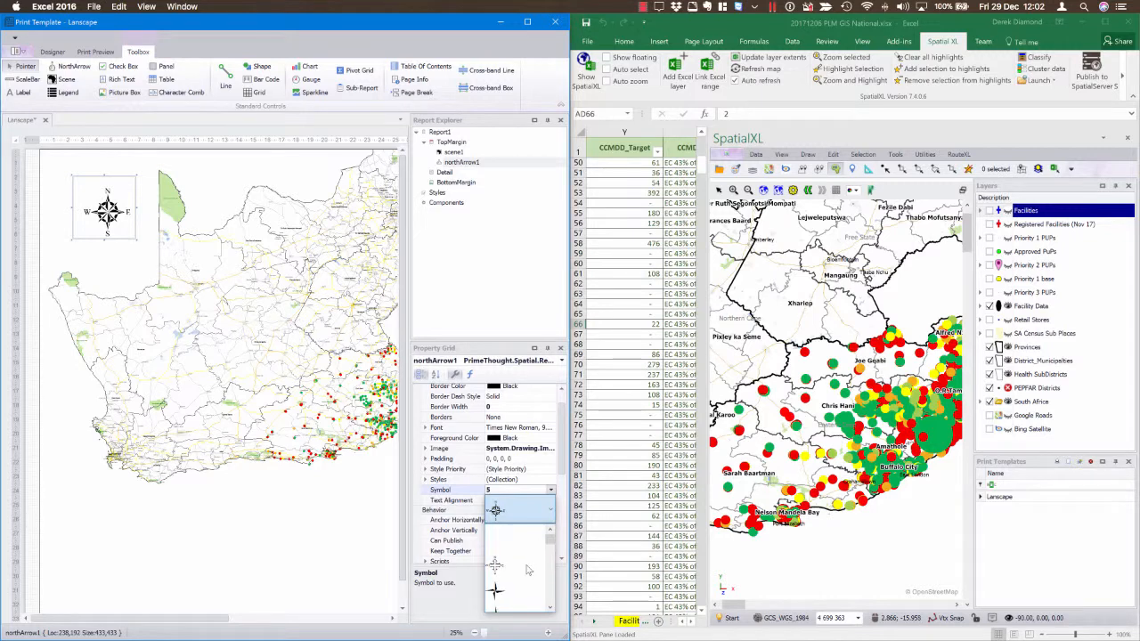
{"action": "scroll", "coordinate": [529, 570], "scroll_direction": "down", "scroll_amount": 2}
{"action": "scroll", "coordinate": [527, 566], "scroll_direction": "down", "scroll_amount": 2}
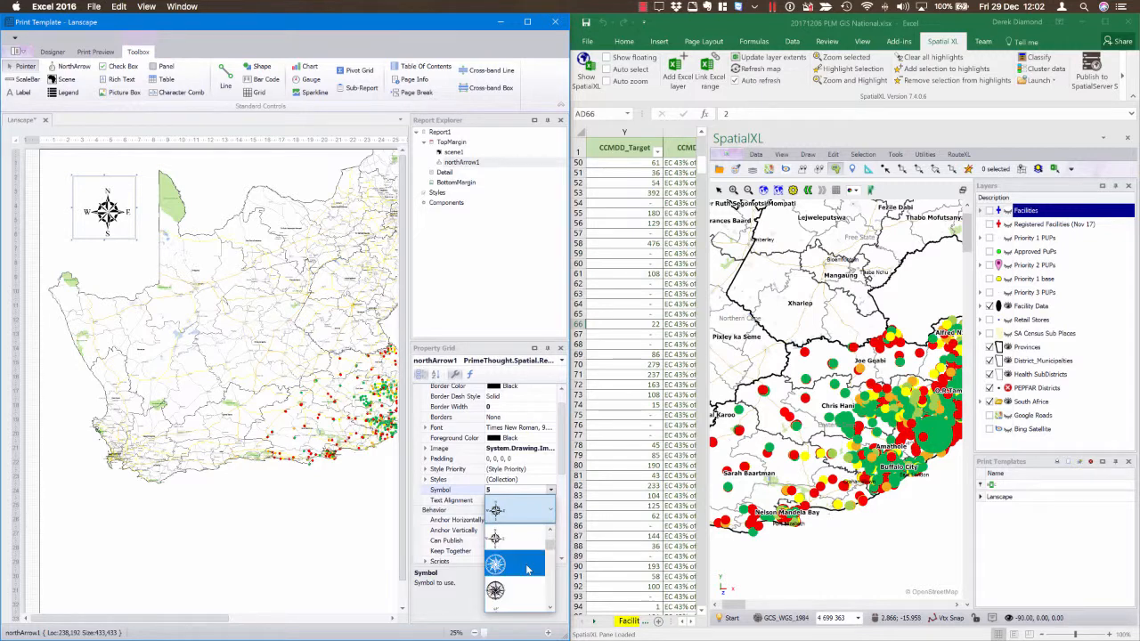
{"action": "left_click", "coordinate": [504, 510]}
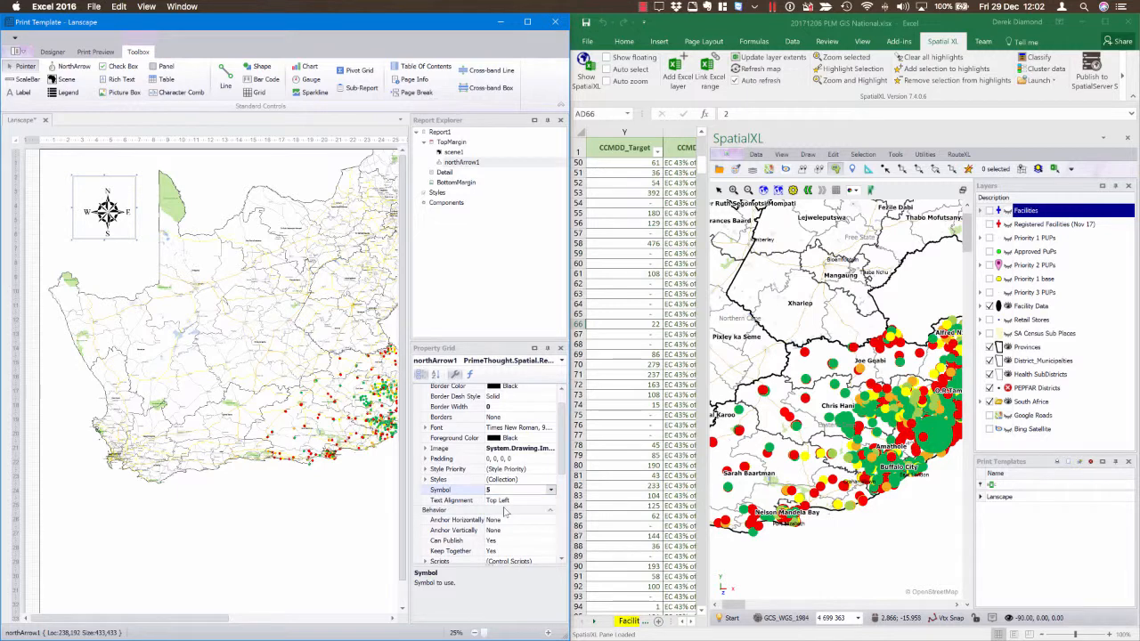
{"action": "left_click", "coordinate": [438, 458]}
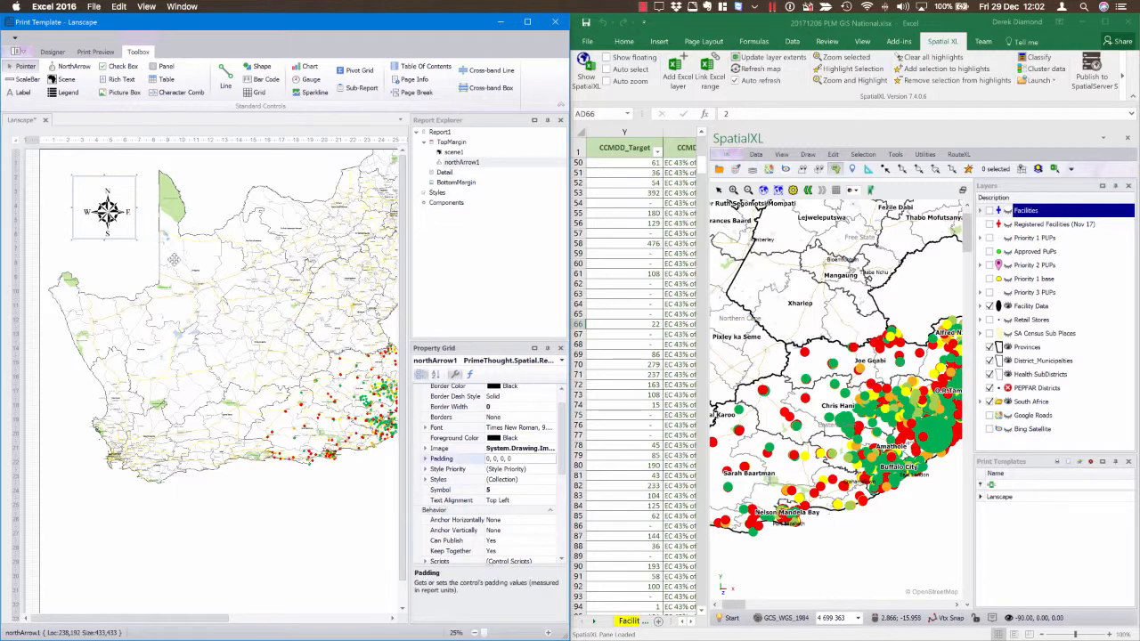
- Place a legend about 642 by 573 units in the blank area southwest of the map and show its Styling properties
{"action": "left_click", "coordinate": [53, 96]}
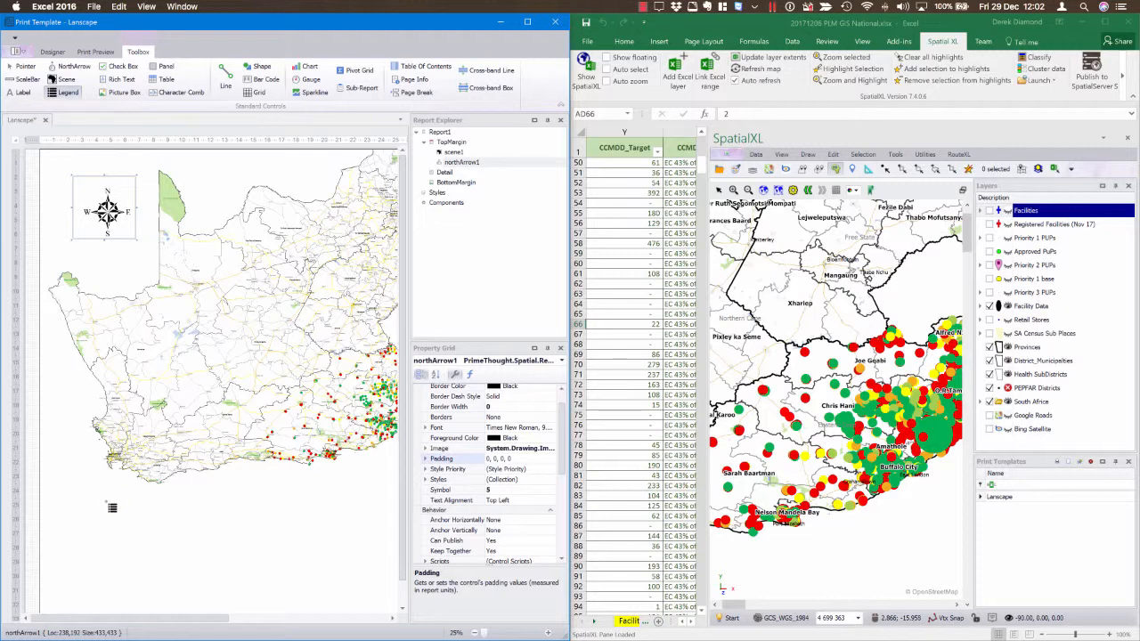
{"action": "left_click_drag", "start_coordinate": [70, 501], "coordinate": [169, 588]}
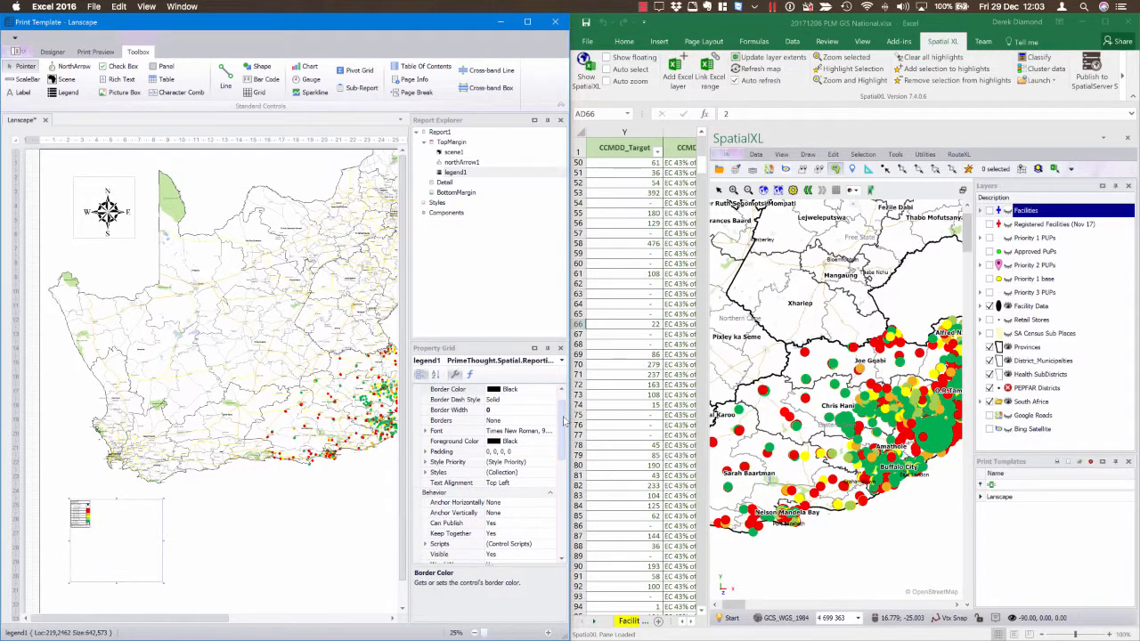
{"action": "scroll", "coordinate": [563, 419], "scroll_direction": "up", "scroll_amount": 1}
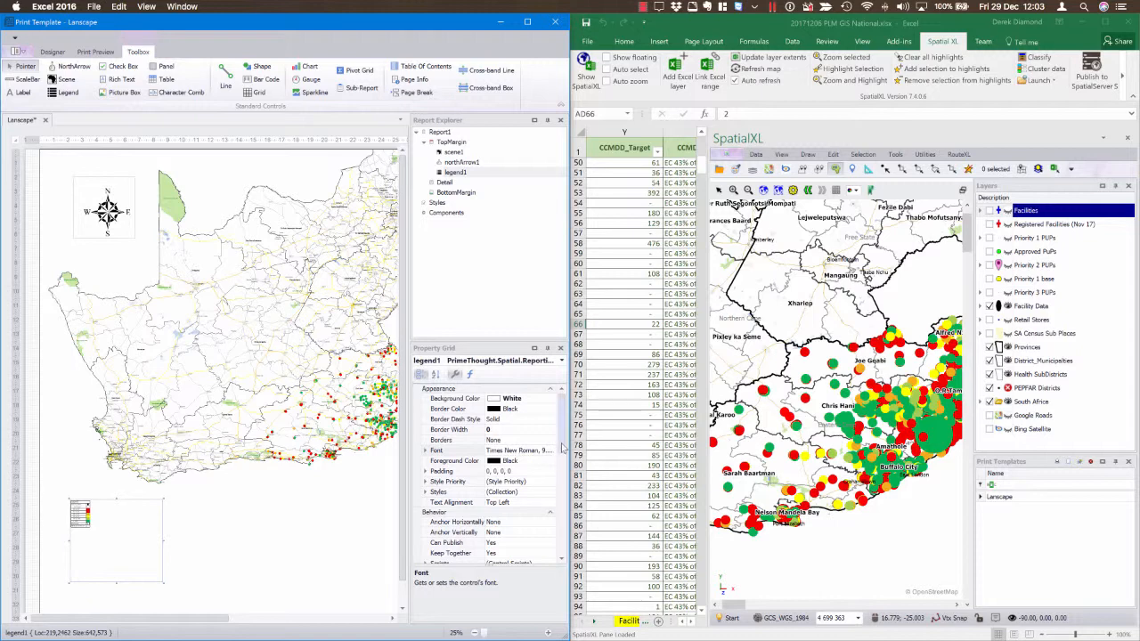
{"action": "left_click_drag", "start_coordinate": [563, 448], "coordinate": [565, 542]}
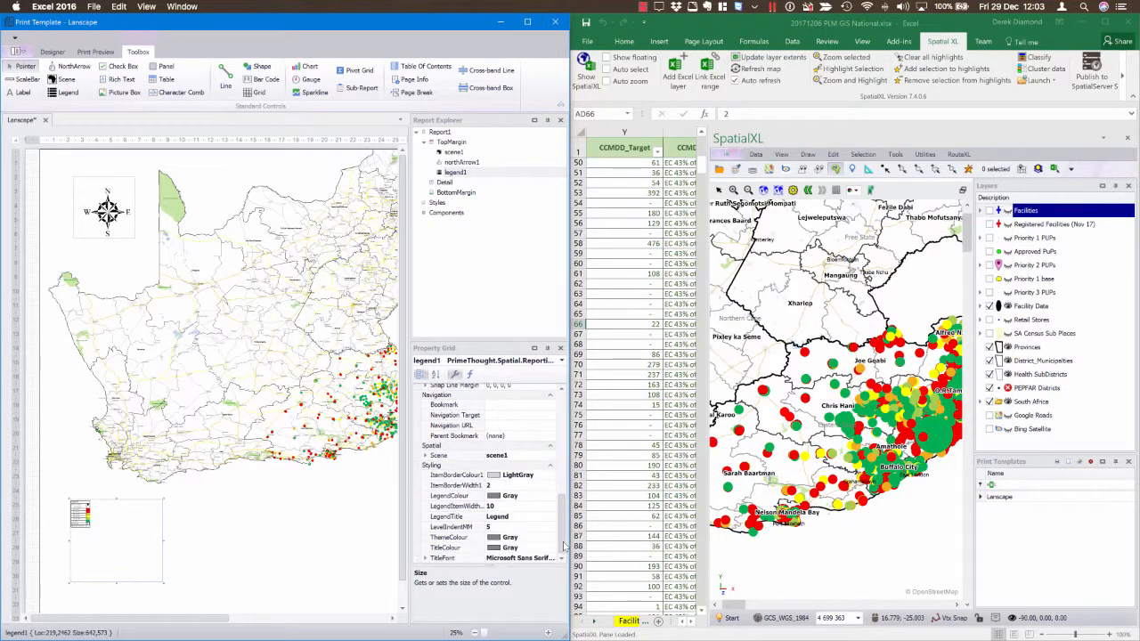
- Set the legend's LegendTitle to "PLM Report"
{"action": "left_click", "coordinate": [510, 489]}
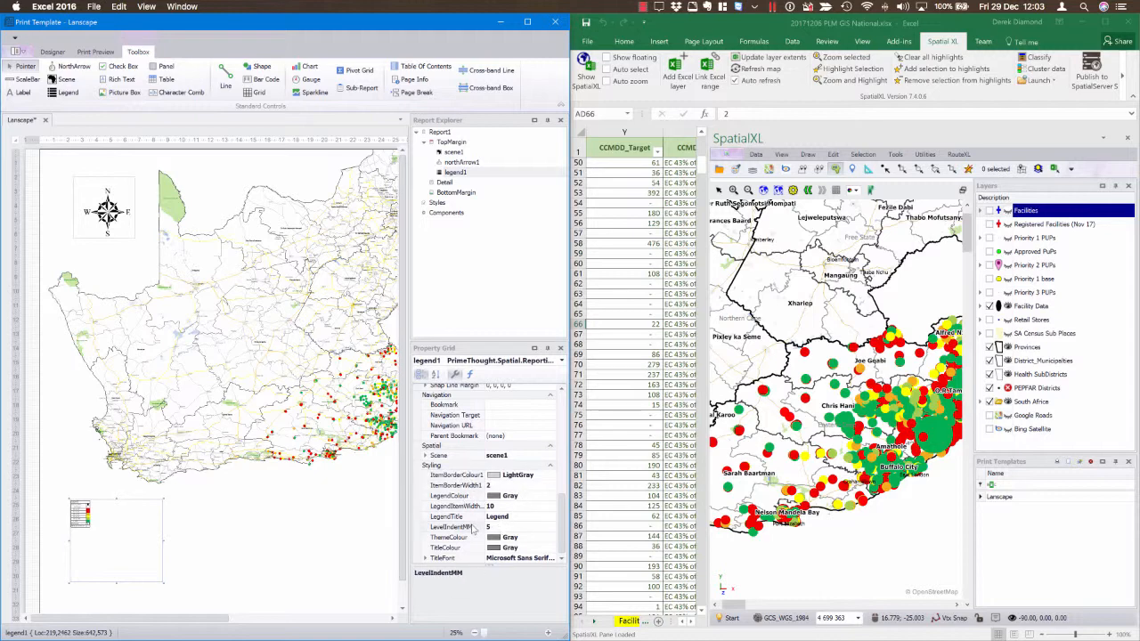
{"action": "left_click", "coordinate": [500, 520]}
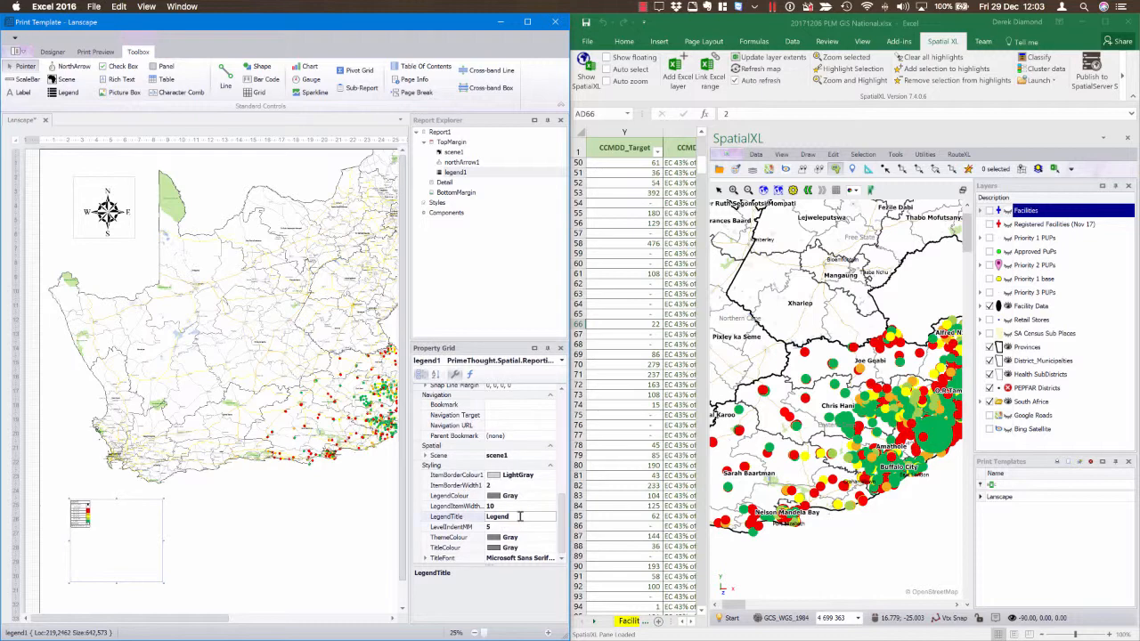
{"action": "left_click_drag", "start_coordinate": [523, 517], "coordinate": [484, 519]}
{"action": "type", "text": "PLM Report"}
{"action": "key", "text": "Return"}
{"action": "left_click", "coordinate": [495, 530]}
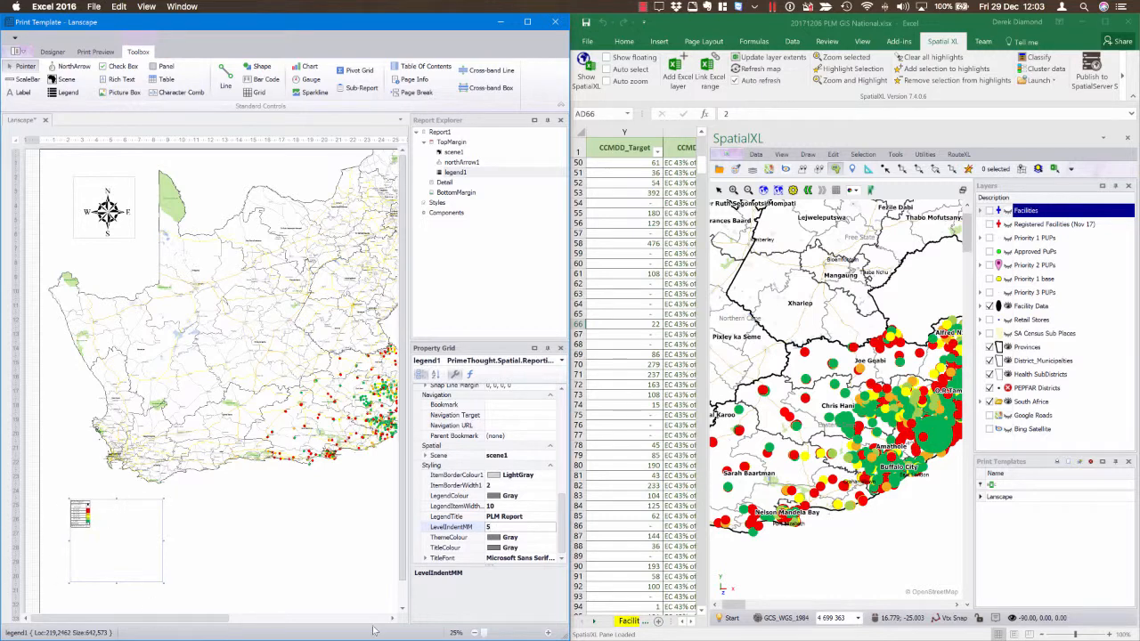
- Set the font size of the legend's title to 16, keeping Microsoft Sans Serif Regular
{"action": "left_click_drag", "start_coordinate": [485, 634], "coordinate": [513, 634]}
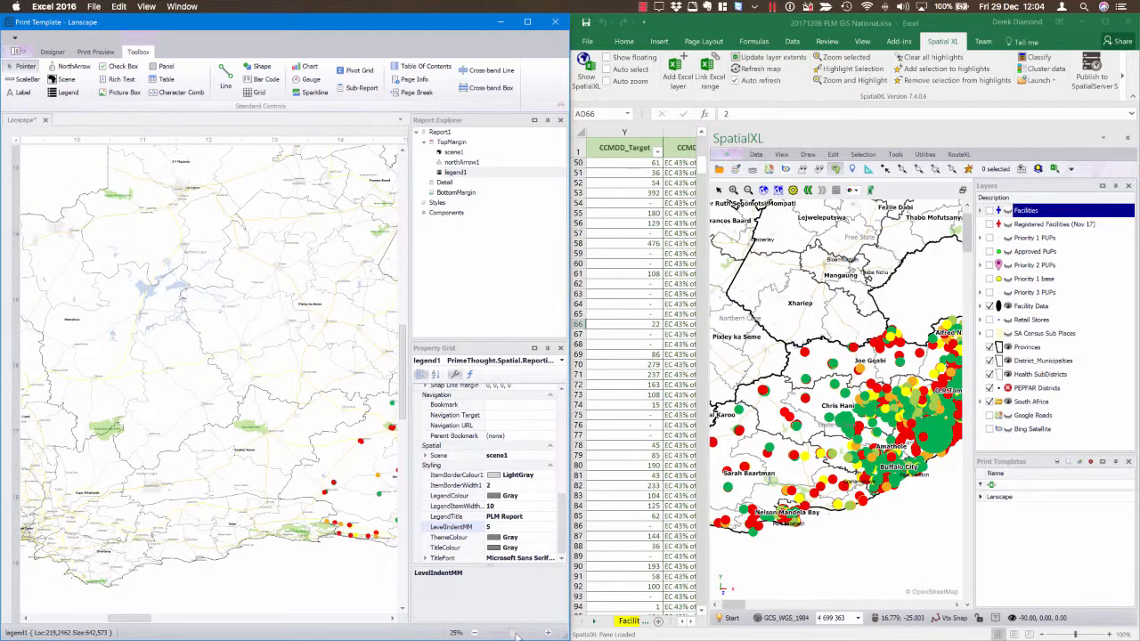
{"action": "left_click", "coordinate": [40, 620]}
{"action": "left_click", "coordinate": [37, 620]}
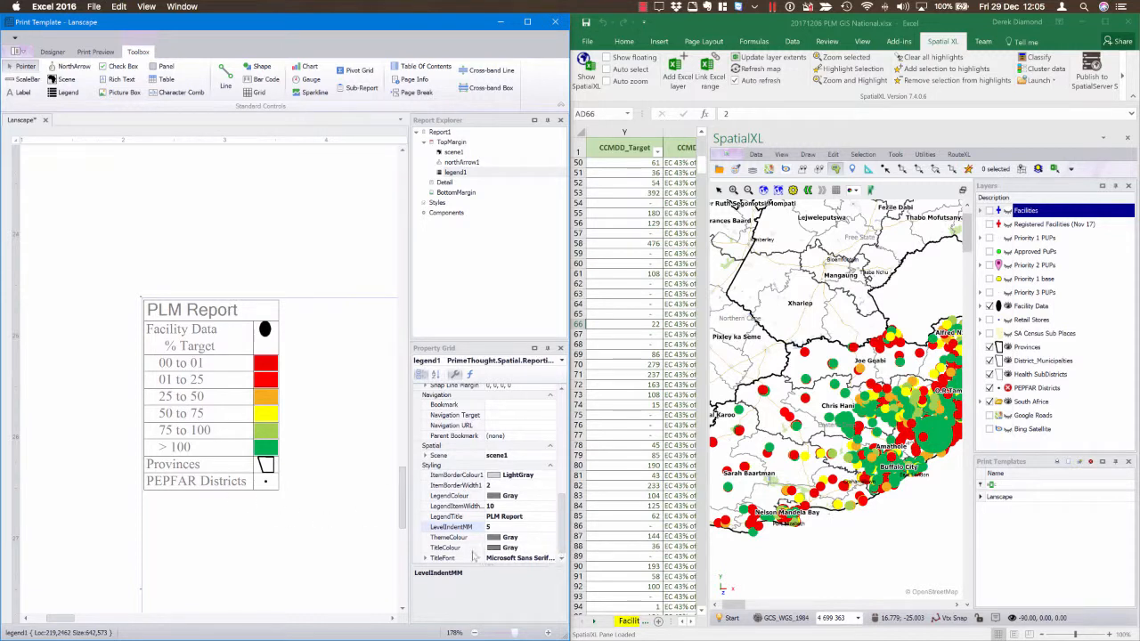
{"action": "left_click", "coordinate": [531, 557]}
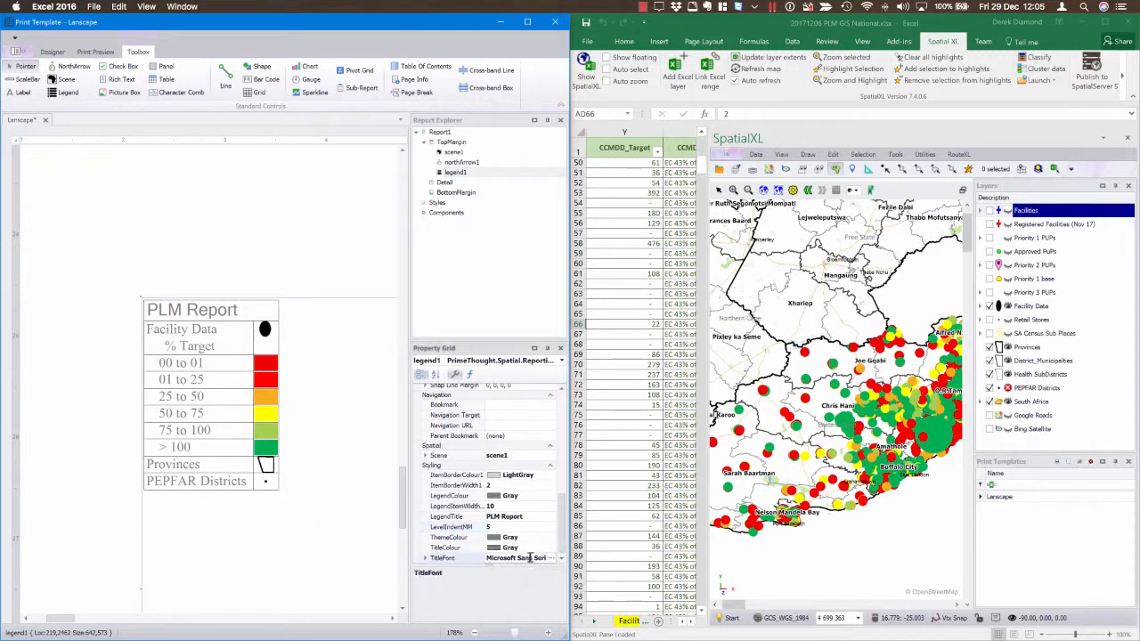
{"action": "left_click", "coordinate": [551, 558]}
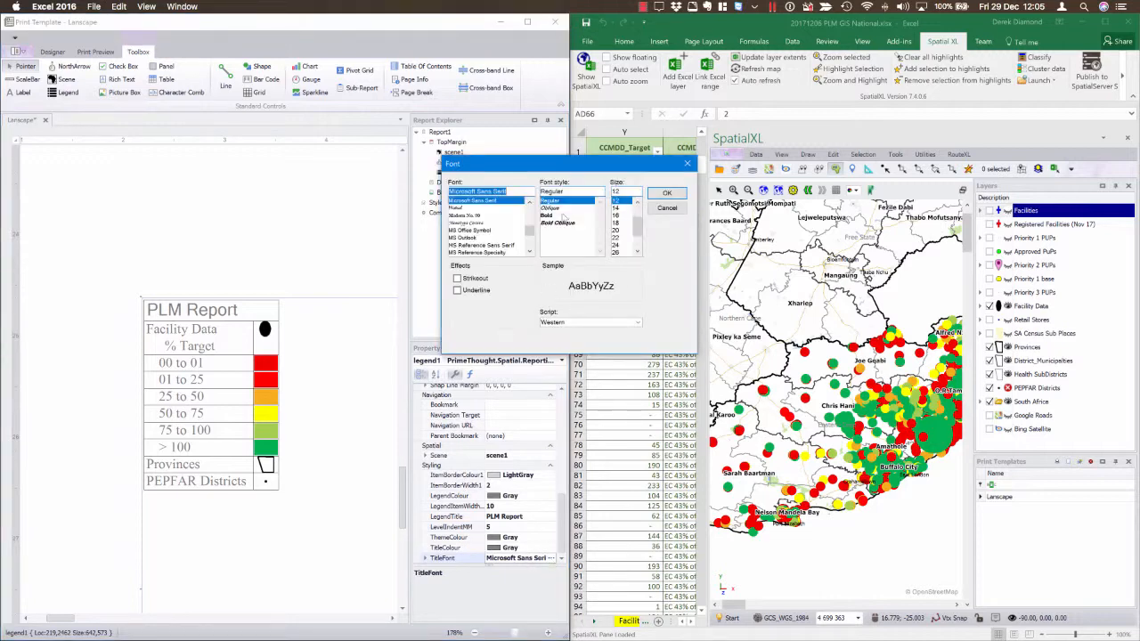
{"action": "left_click", "coordinate": [624, 219]}
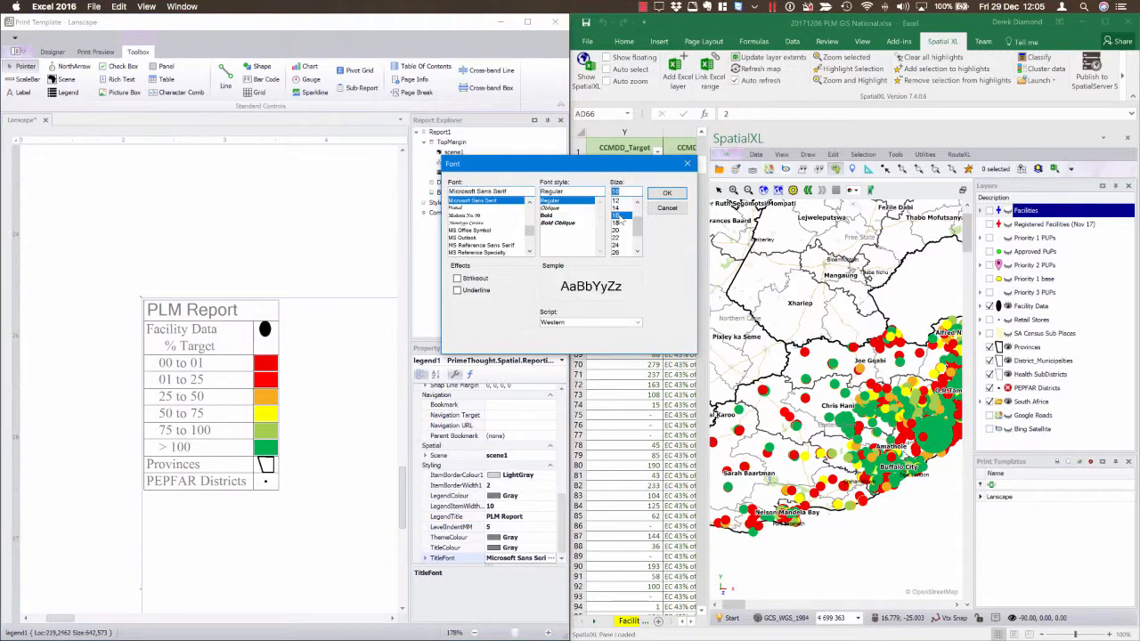
{"action": "left_click", "coordinate": [667, 192]}
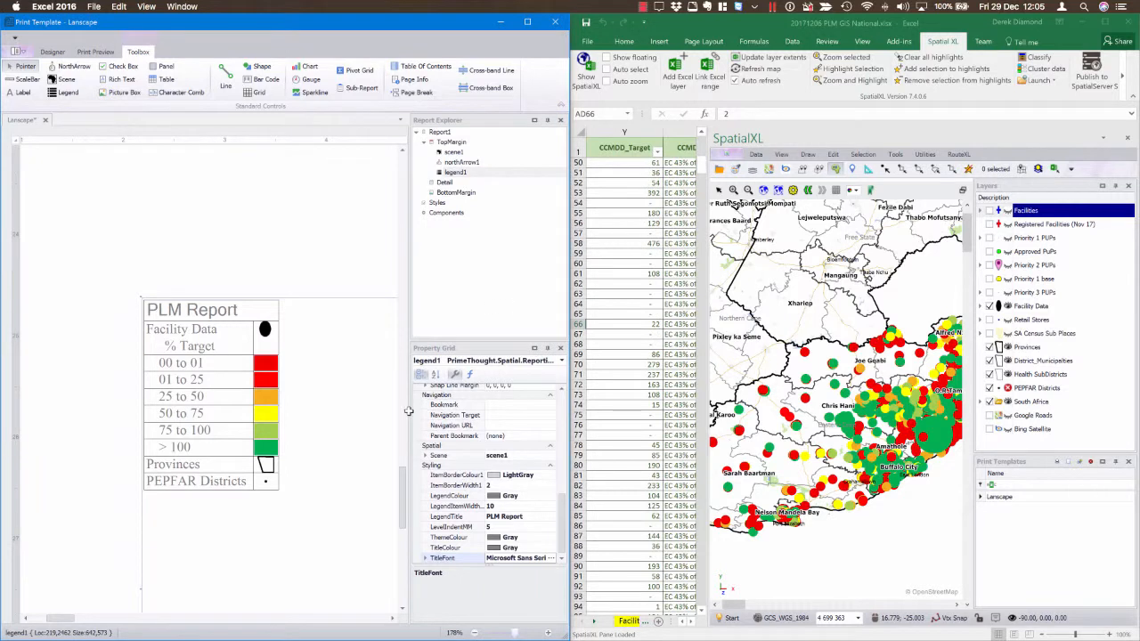
{"action": "left_click", "coordinate": [532, 559]}
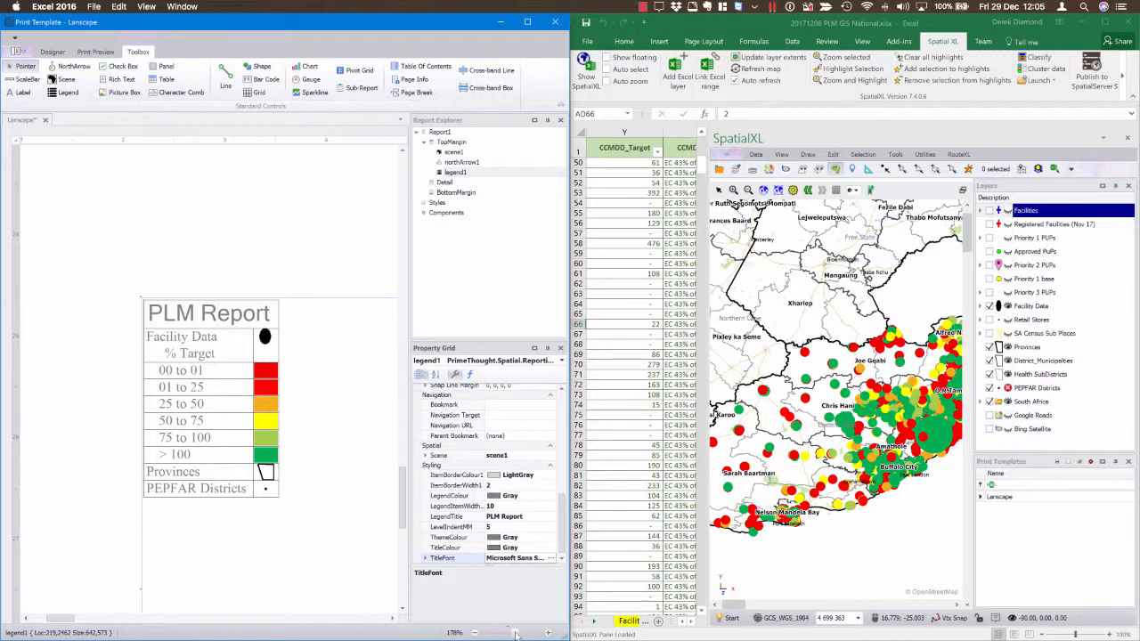
- Place a scale bar about 760 by 123 units in the blank area south of the map, east of the legend
{"action": "left_click_drag", "start_coordinate": [515, 634], "coordinate": [482, 635]}
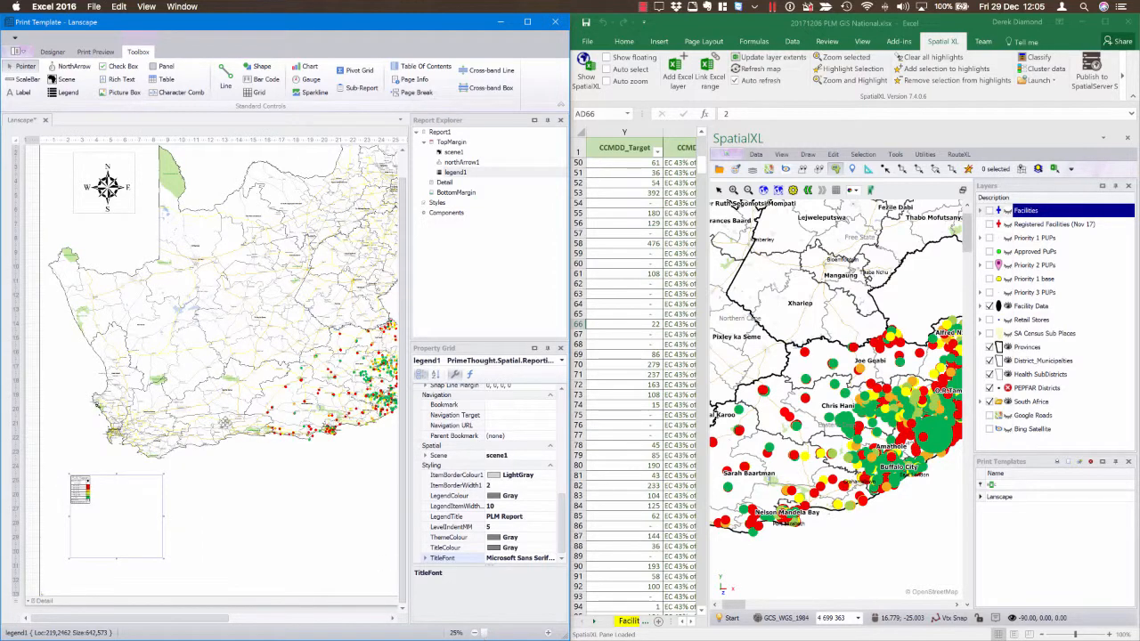
{"action": "left_click", "coordinate": [292, 220]}
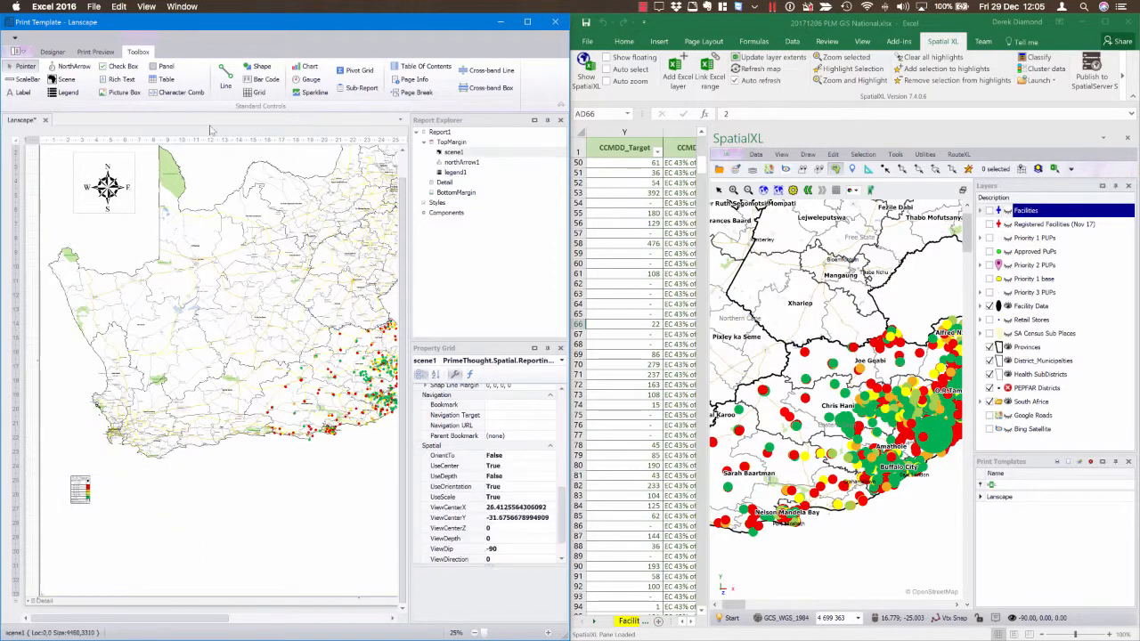
{"action": "left_click", "coordinate": [25, 80]}
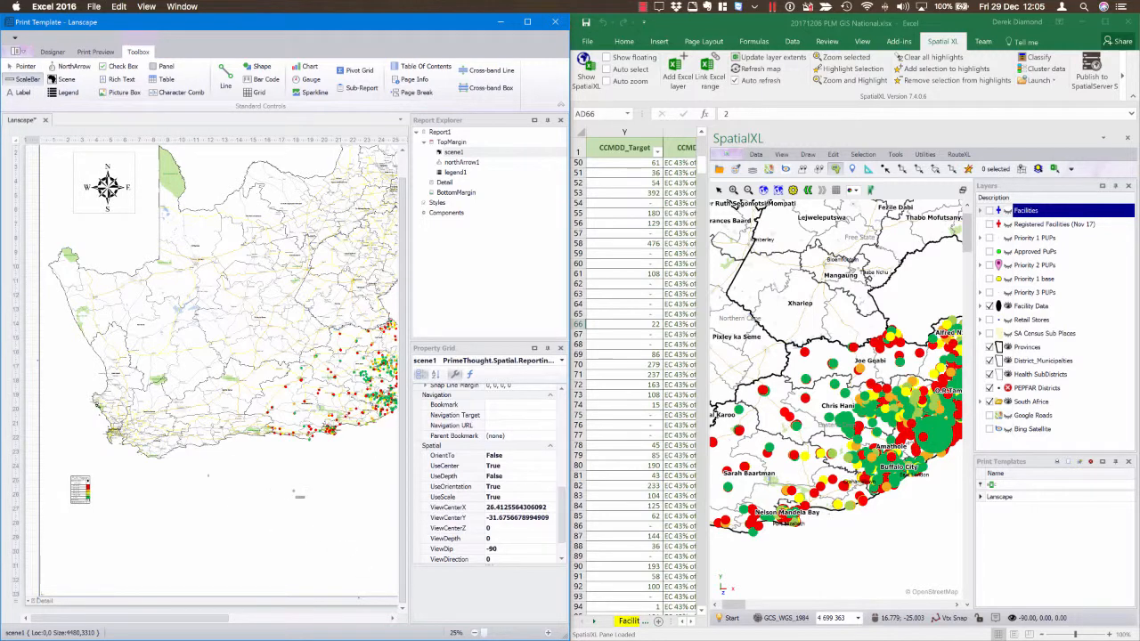
{"action": "left_click_drag", "start_coordinate": [208, 475], "coordinate": [316, 493]}
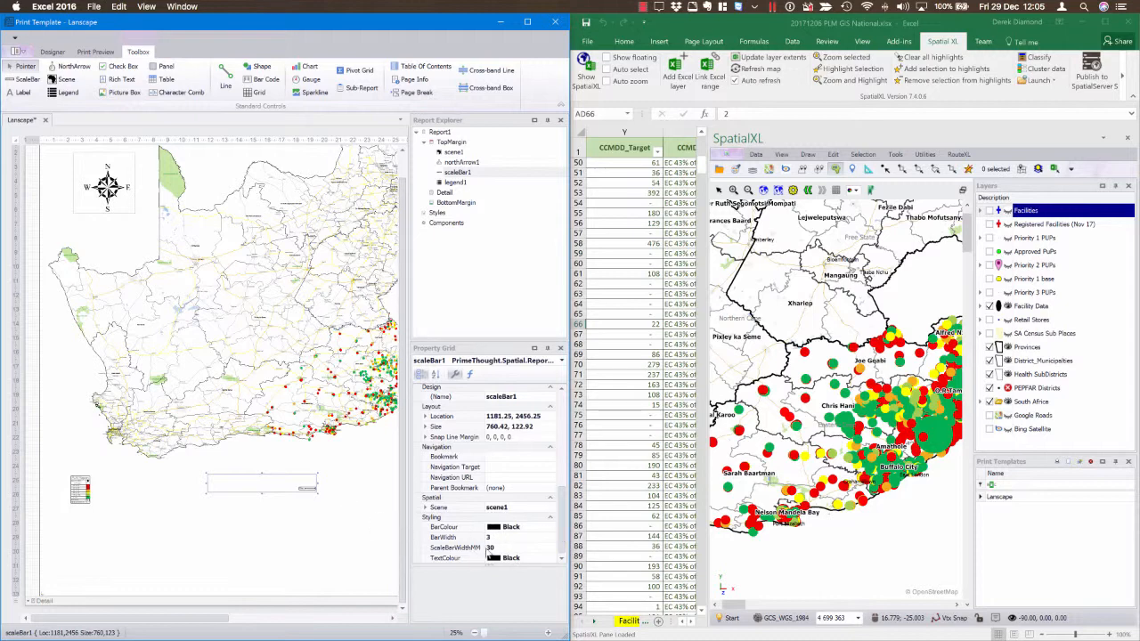
- Set the scale bar's ScaleBarWidthMM to 150
{"action": "left_click", "coordinate": [512, 547]}
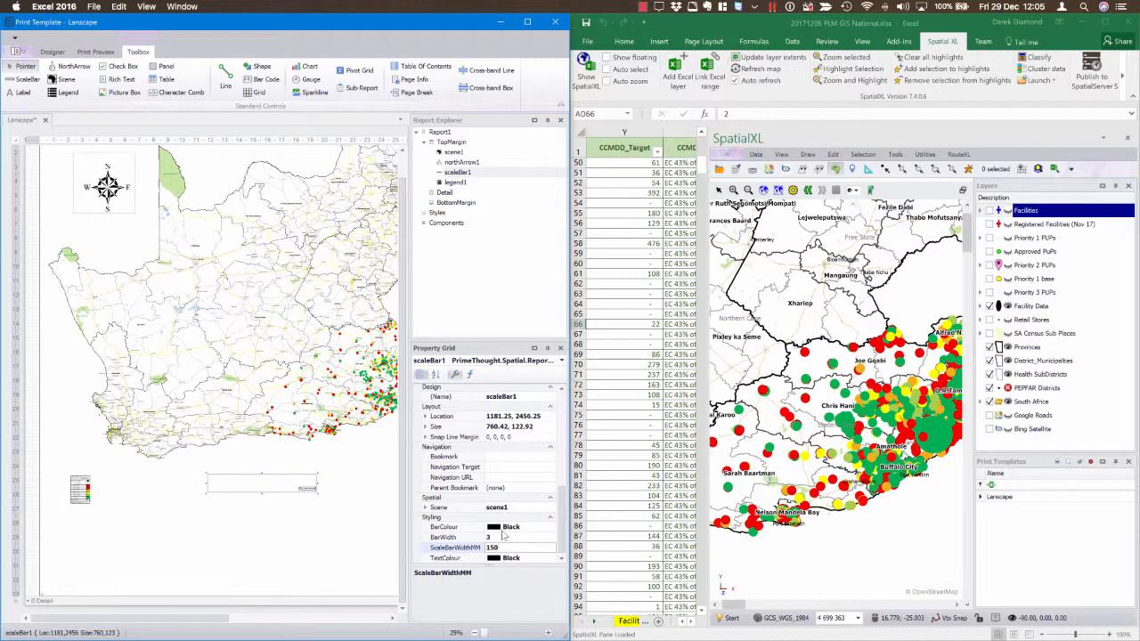
{"action": "key", "text": "Return"}
{"action": "left_click", "coordinate": [218, 393]}
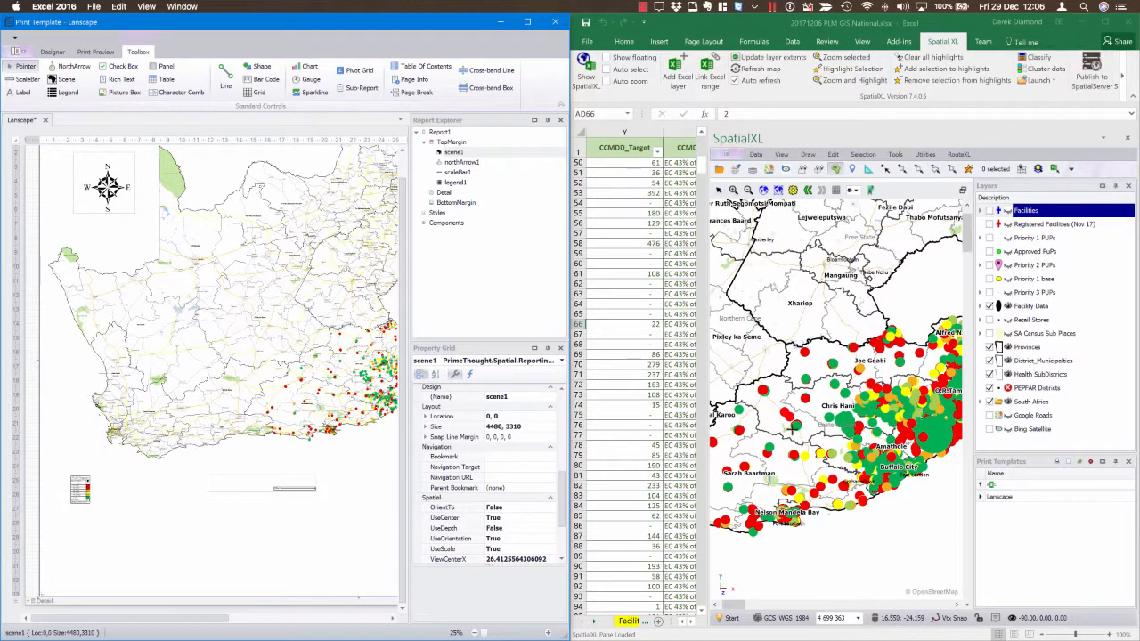
- Insert GAtes Logo.png from the Printing folder in File Explorer into the template and move it below the legend, at about 146, 2900
{"action": "mouse_move", "coordinate": [672, 633]}
{"action": "mouse_move", "coordinate": [848, 631]}
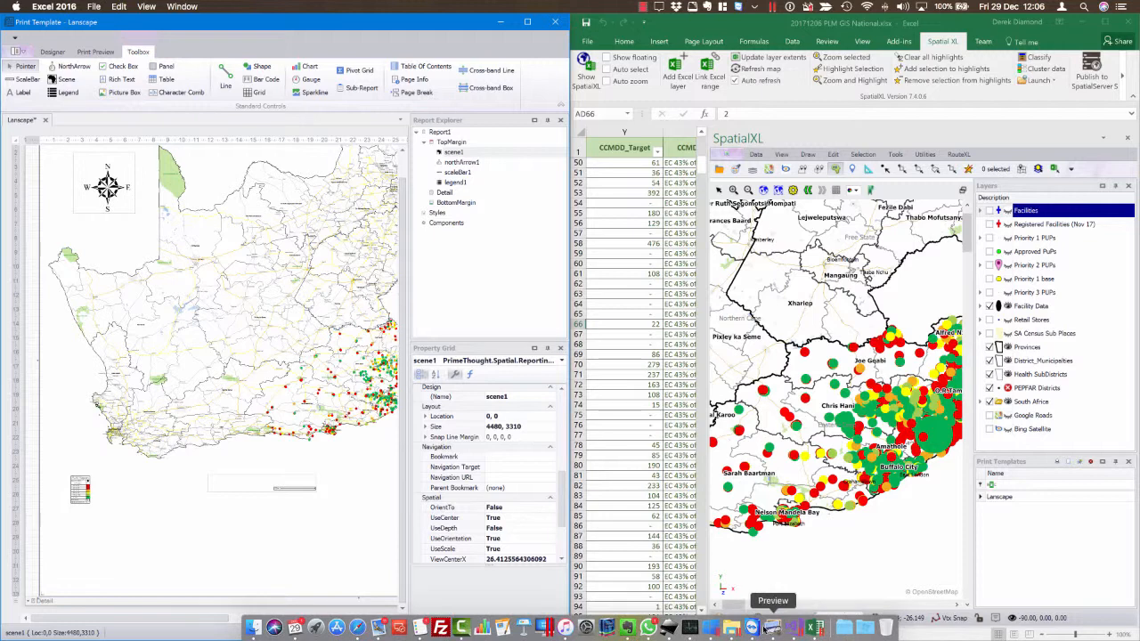
{"action": "left_click", "coordinate": [732, 629]}
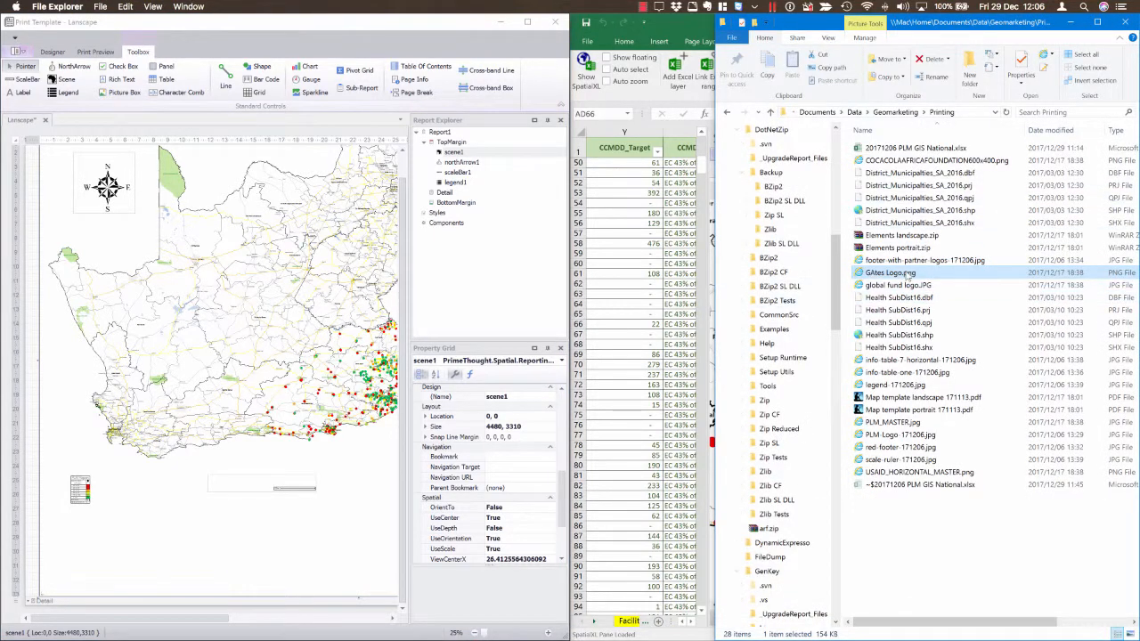
{"action": "left_click_drag", "start_coordinate": [904, 277], "coordinate": [160, 471]}
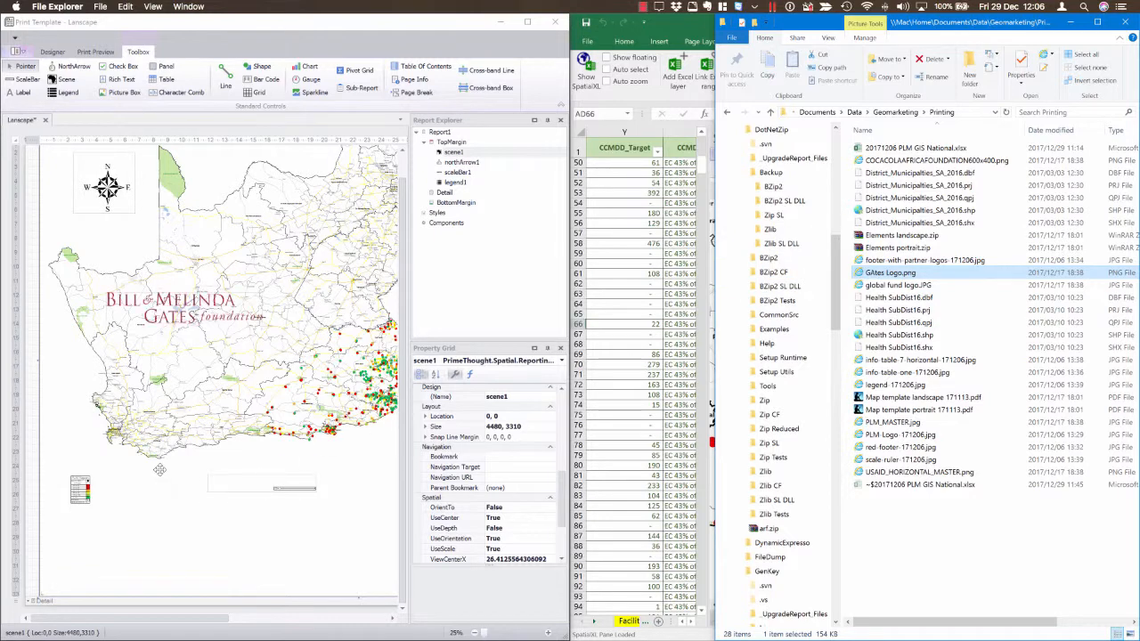
{"action": "left_click", "coordinate": [162, 301]}
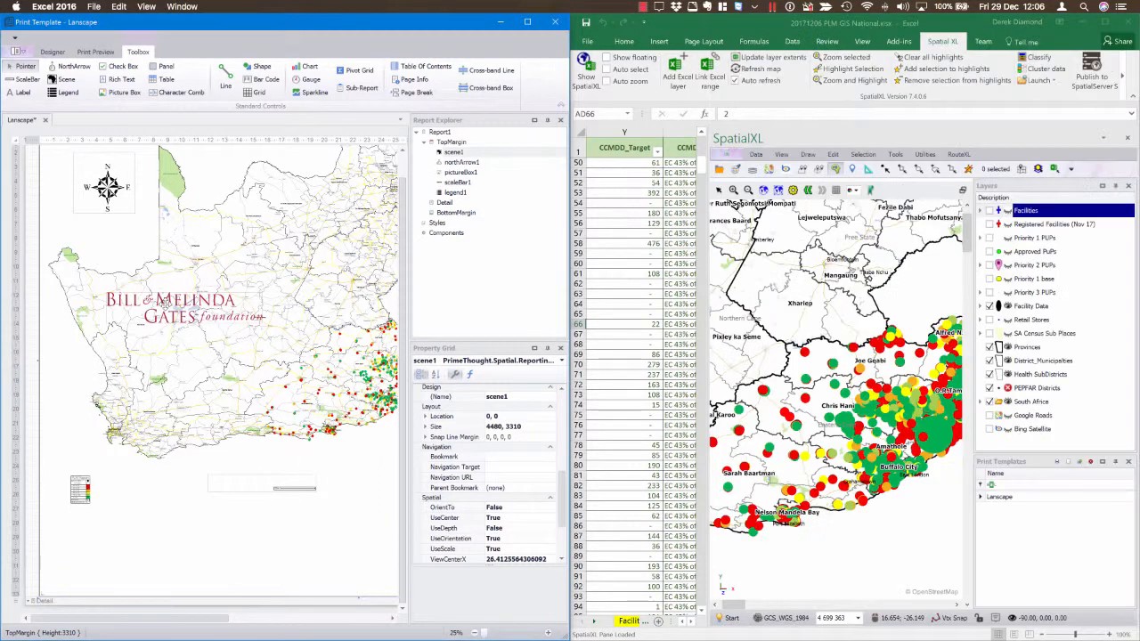
{"action": "left_click_drag", "start_coordinate": [162, 477], "coordinate": [127, 552]}
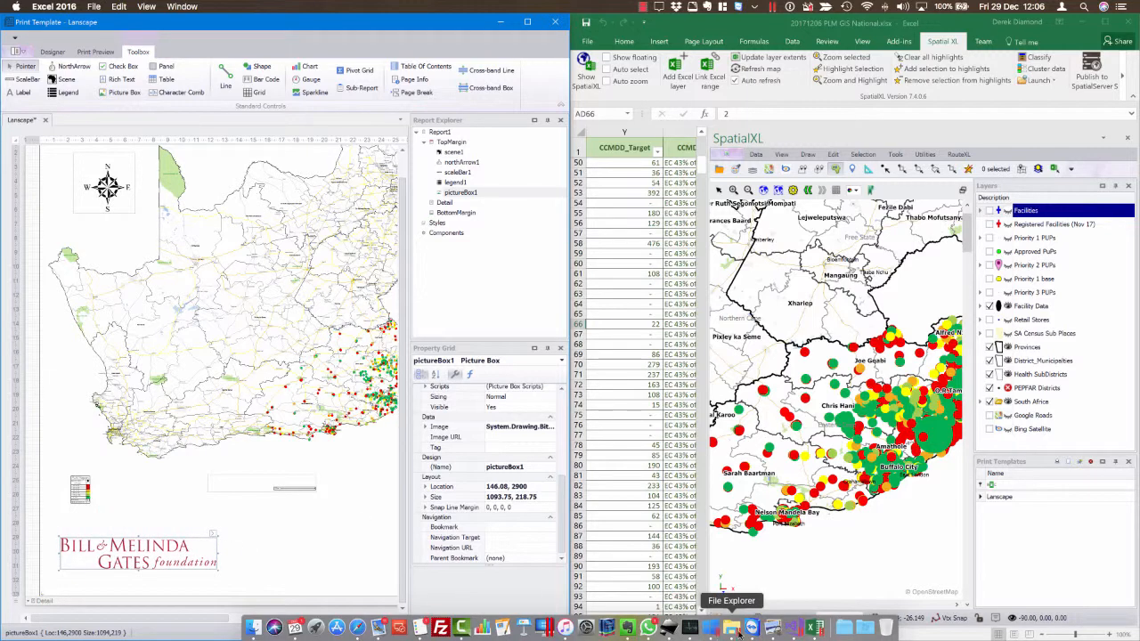
- Insert PLM_MASTER.jpg from the Printing folder in File Explorer into the template and move it below the scale bar, at about 1834, 2875
{"action": "left_click", "coordinate": [731, 628]}
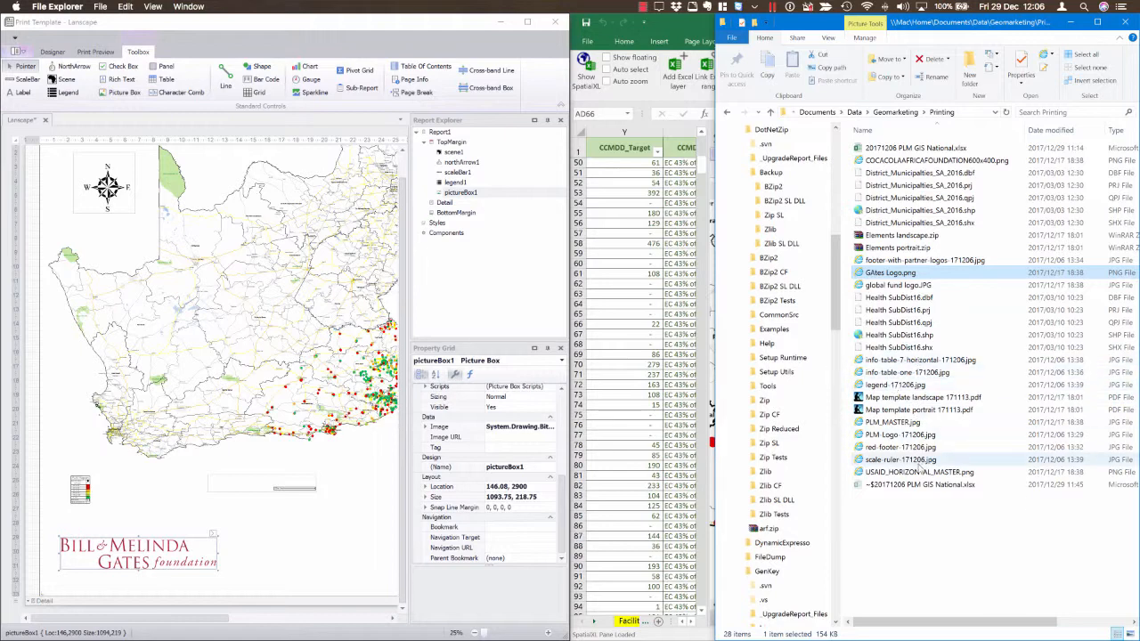
{"action": "left_click", "coordinate": [907, 423]}
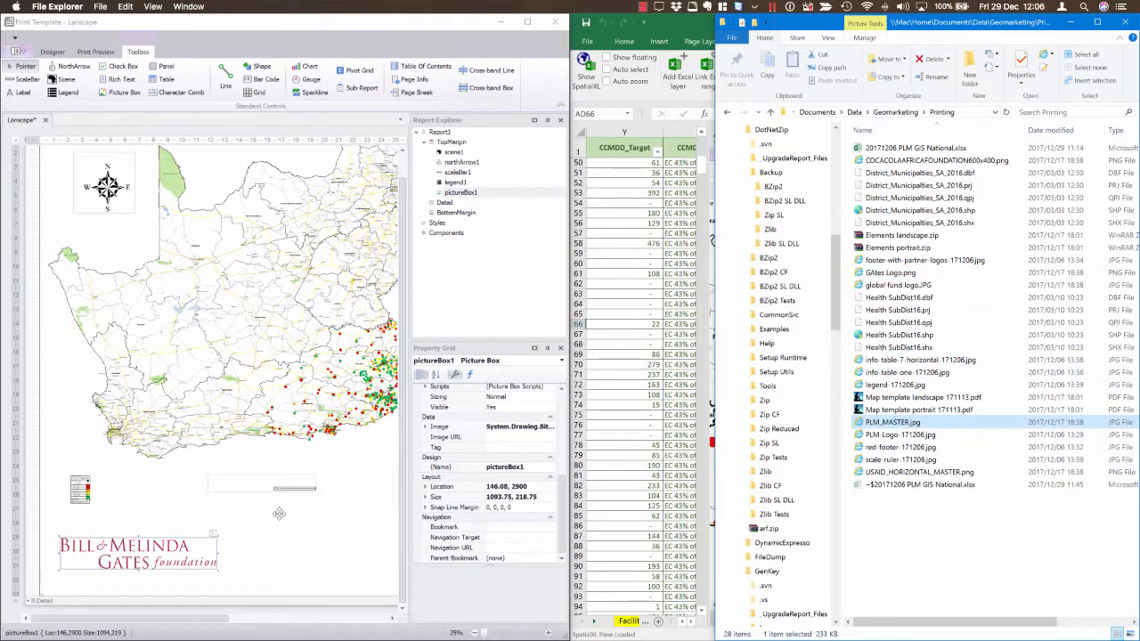
{"action": "left_click_drag", "start_coordinate": [907, 423], "coordinate": [278, 514]}
{"action": "left_click", "coordinate": [174, 328]}
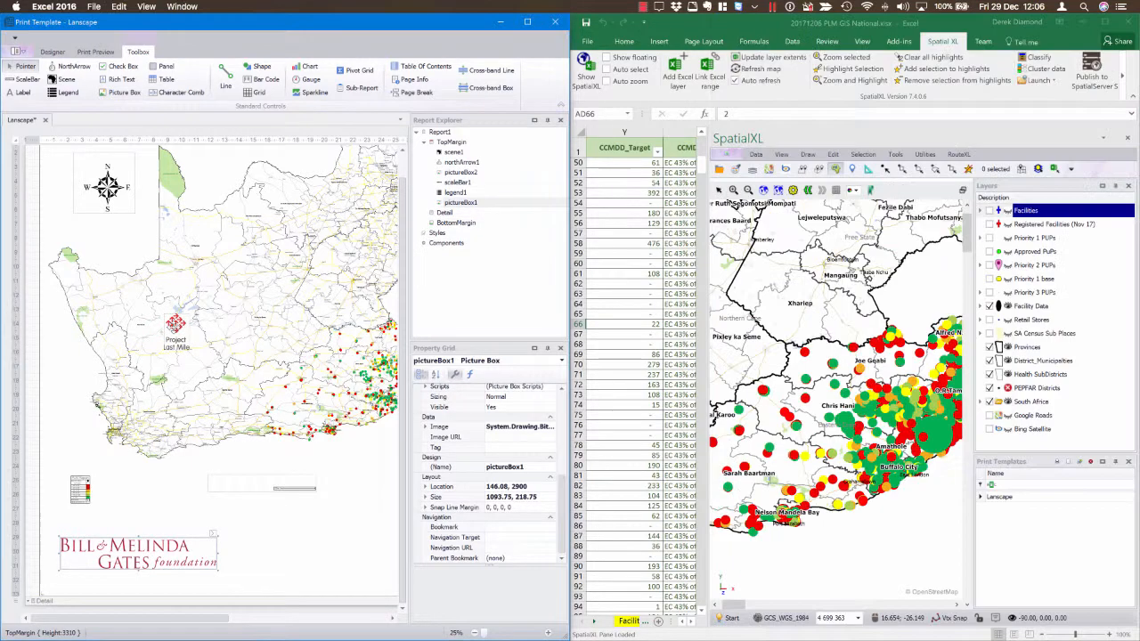
{"action": "left_click_drag", "start_coordinate": [177, 326], "coordinate": [322, 555]}
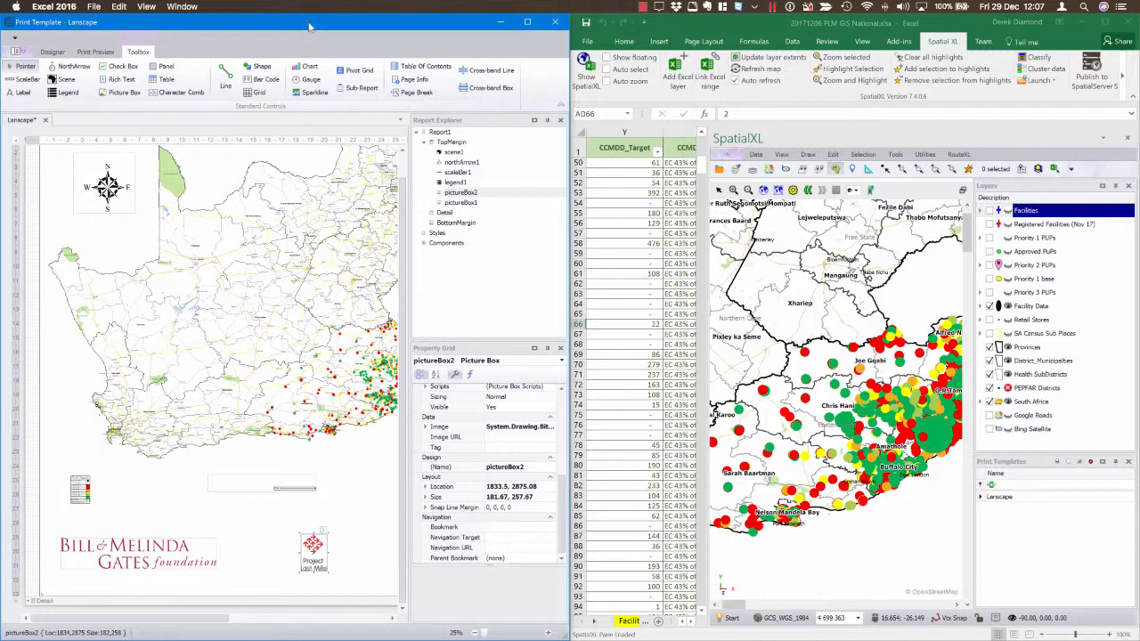
- Maximize the print template window to show the full width of the page layout
{"action": "left_click_drag", "start_coordinate": [309, 25], "coordinate": [553, 5]}
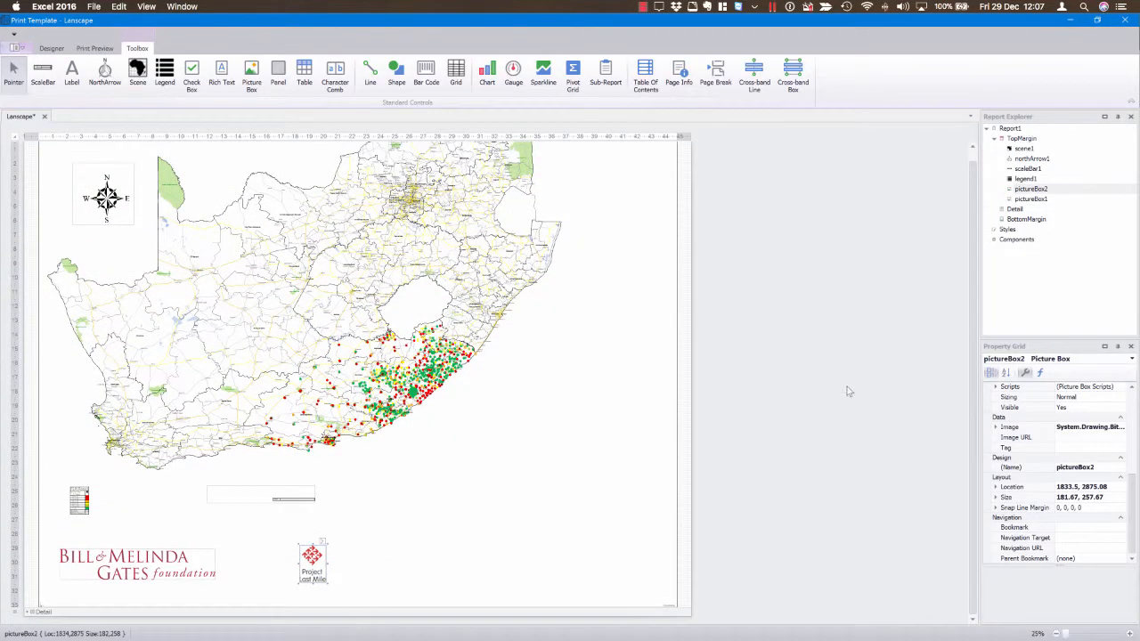
{"action": "scroll", "coordinate": [973, 159], "scroll_direction": "up", "scroll_amount": 1}
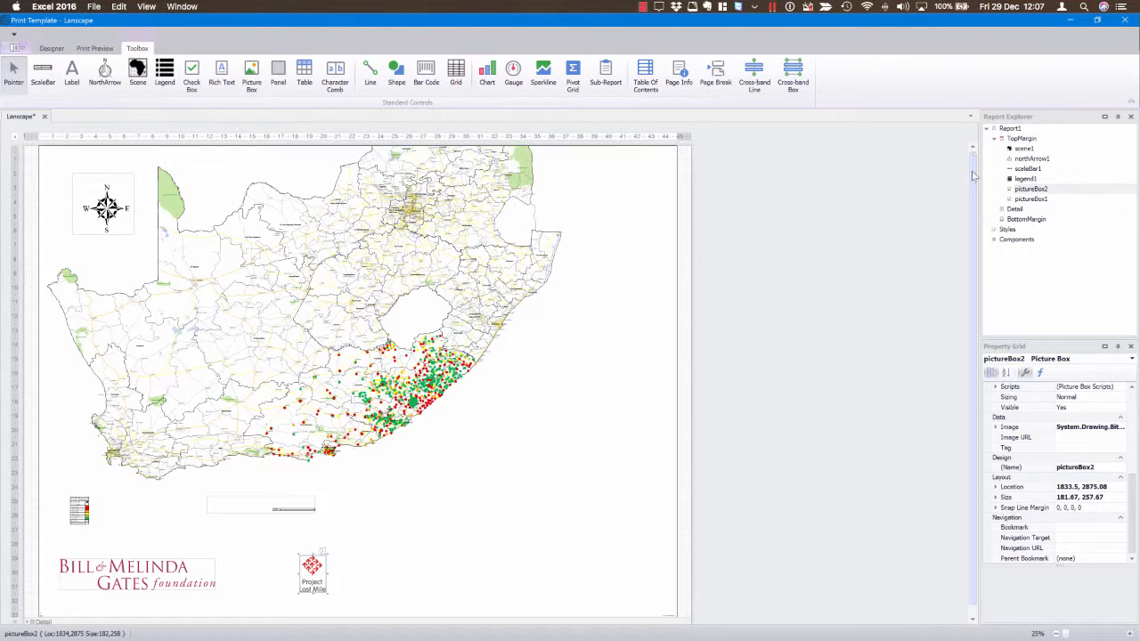
{"action": "scroll", "coordinate": [975, 205], "scroll_direction": "down", "scroll_amount": 2}
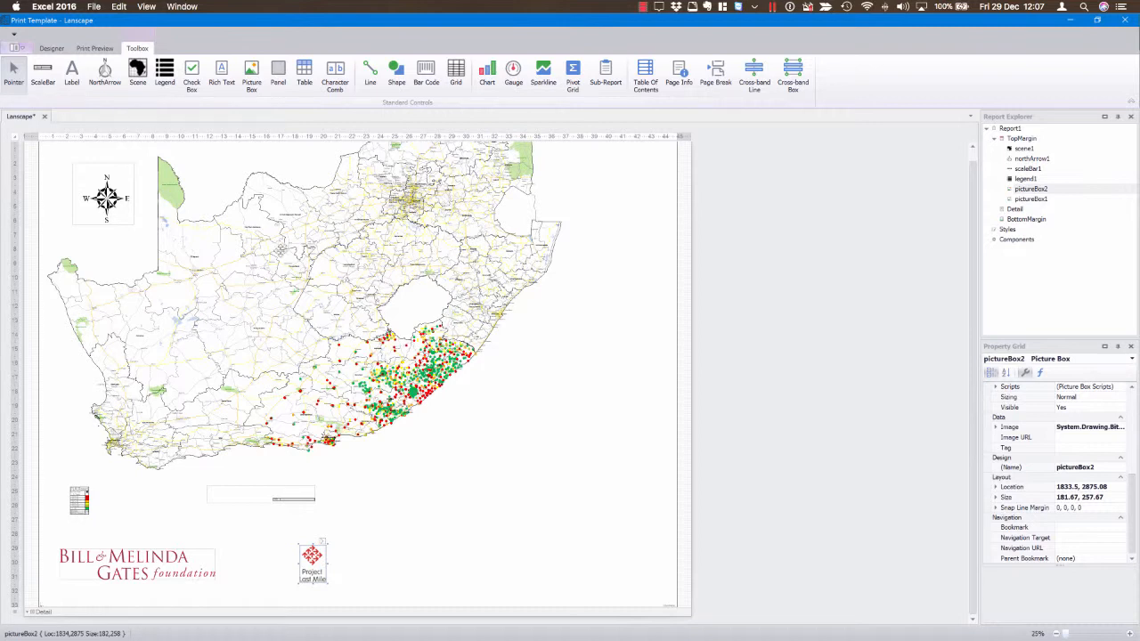
- Preview the printed page, examining the north arrow, map, legend, scale bar and logos at 100%, and zoom out to the whole page at 10%
{"action": "left_click", "coordinate": [96, 49]}
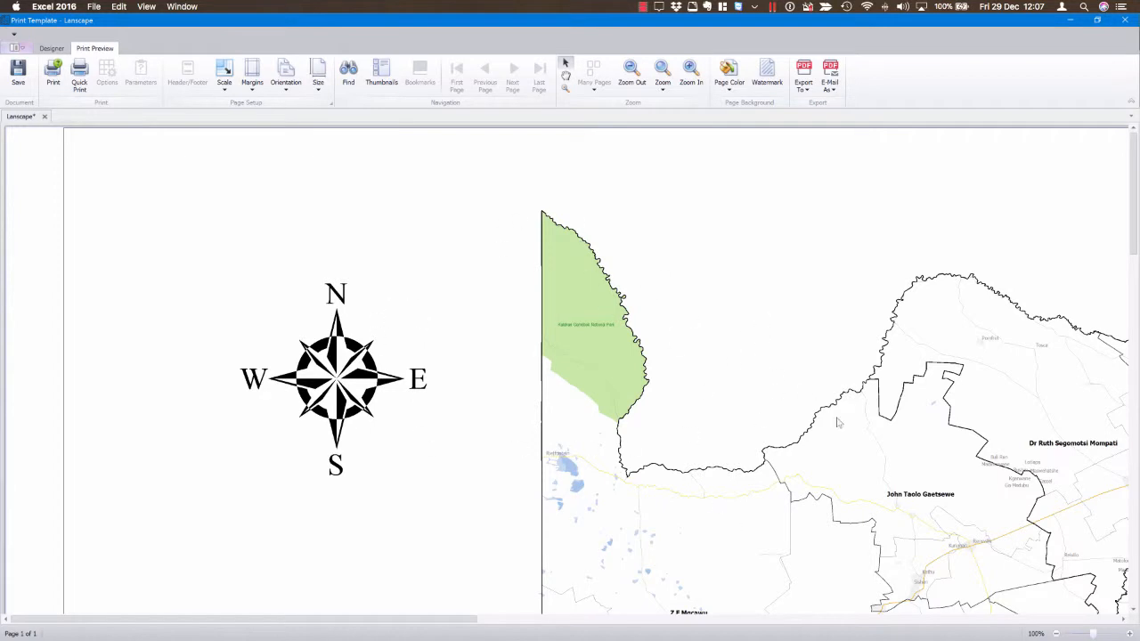
{"action": "left_click_drag", "start_coordinate": [455, 620], "coordinate": [538, 623]}
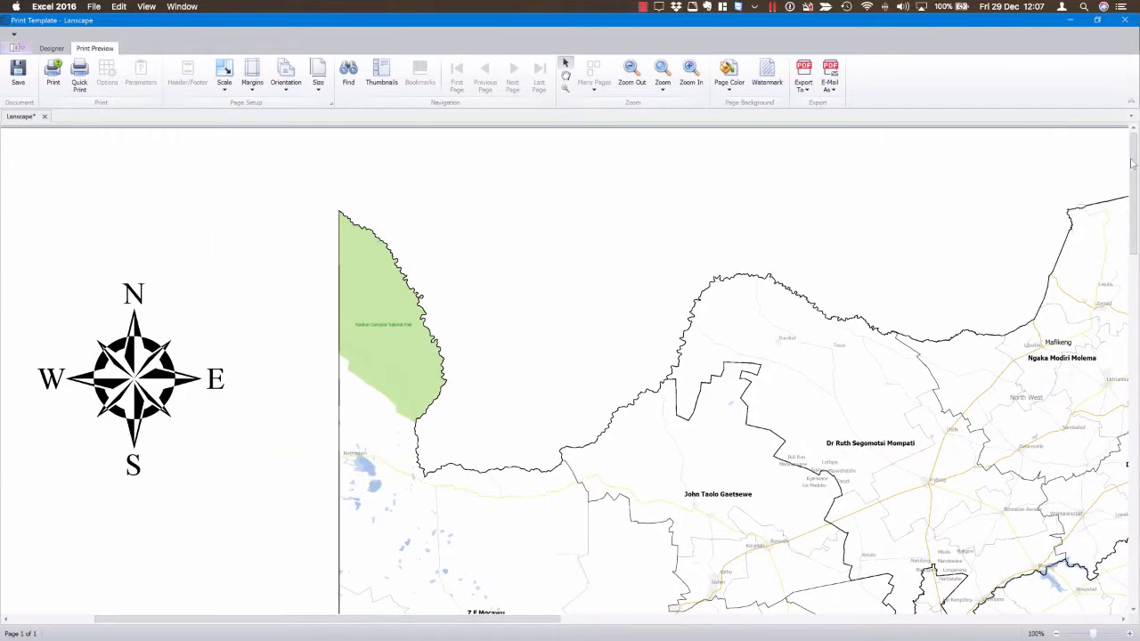
{"action": "left_click_drag", "start_coordinate": [1135, 164], "coordinate": [1138, 431]}
{"action": "left_click_drag", "start_coordinate": [1138, 479], "coordinate": [1138, 481]}
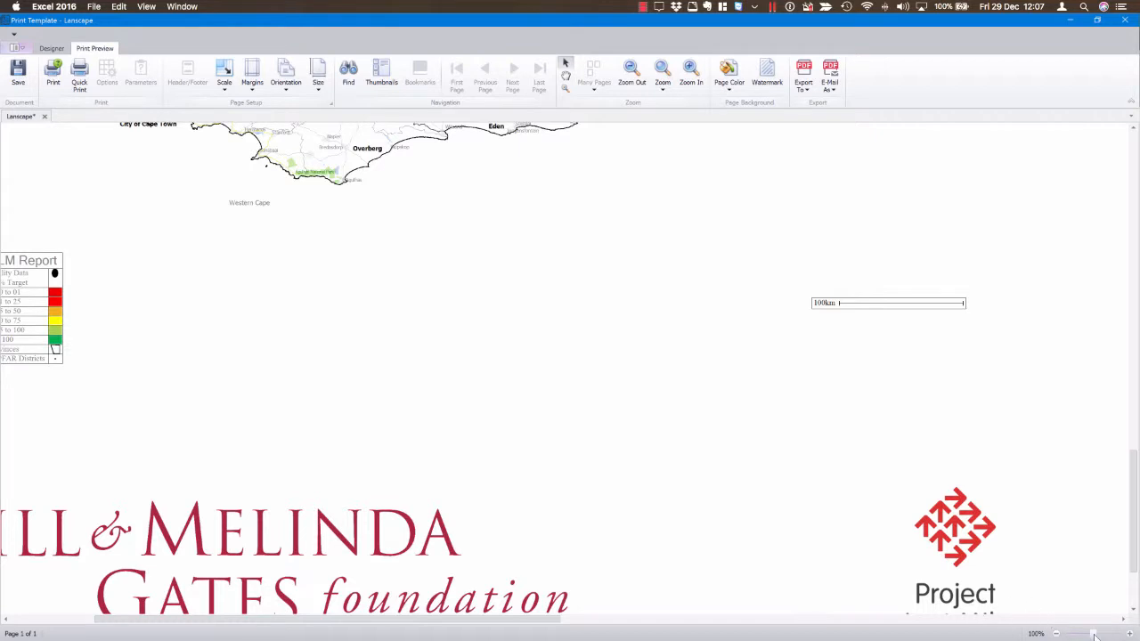
{"action": "left_click", "coordinate": [1062, 634]}
{"action": "left_click", "coordinate": [1062, 635]}
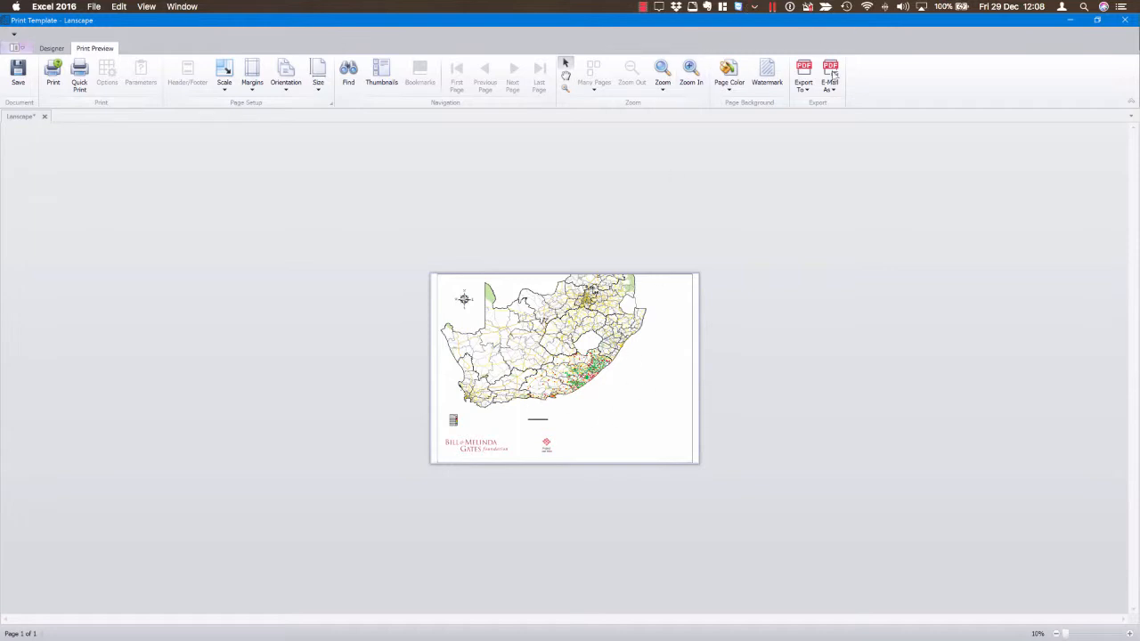
- Review the PDF export options for the previewed page and leave them without exporting
{"action": "left_click", "coordinate": [805, 86]}
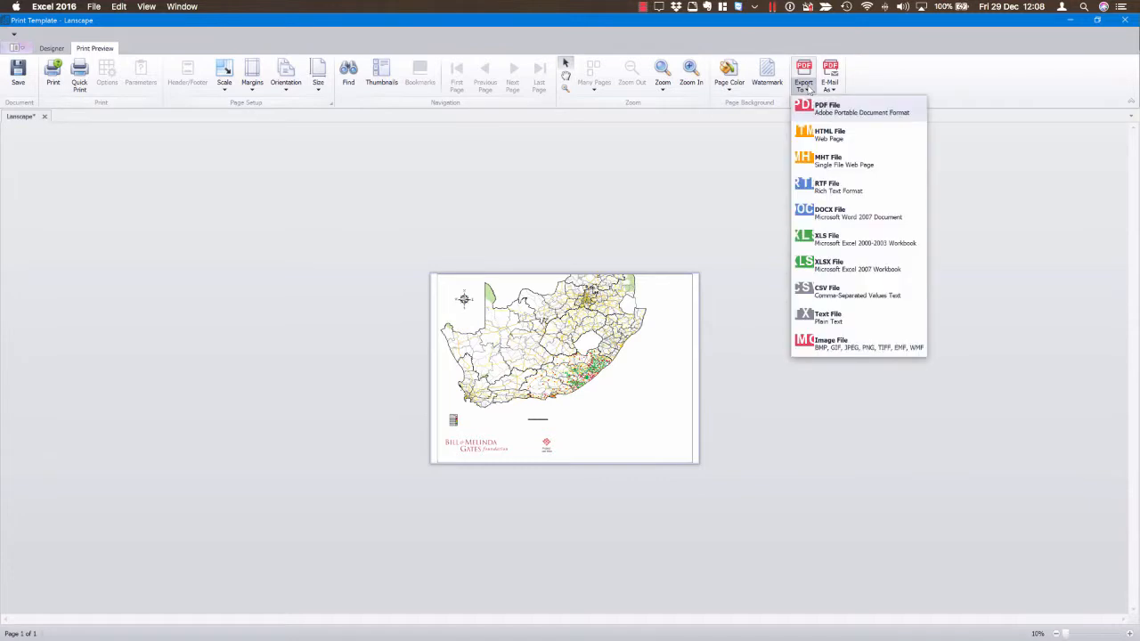
{"action": "left_click", "coordinate": [846, 113]}
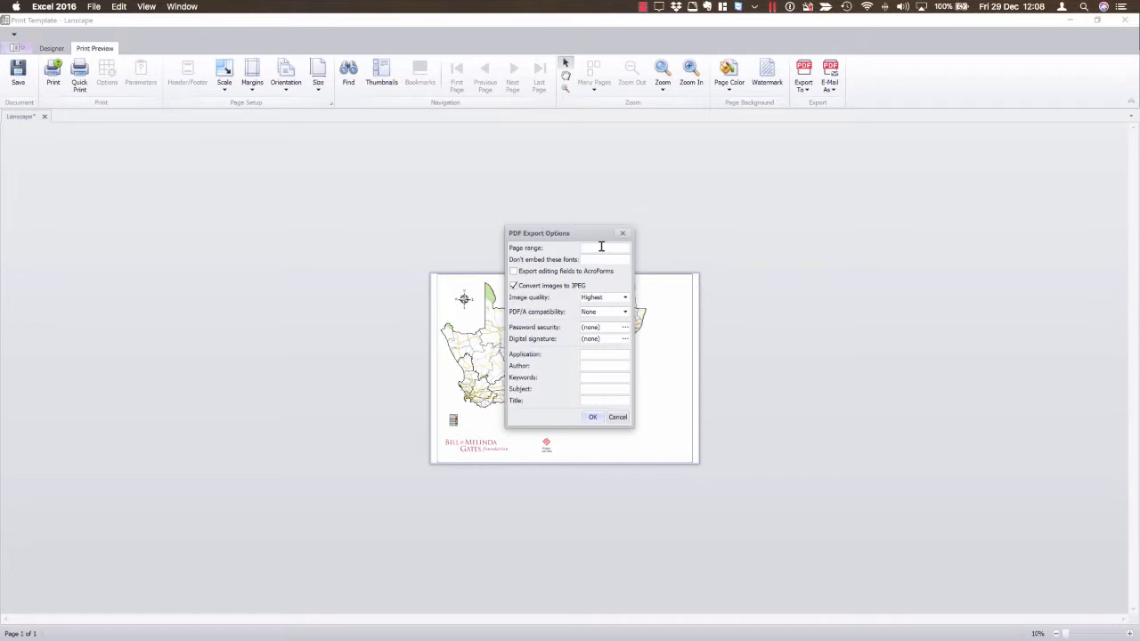
{"action": "left_click", "coordinate": [624, 419]}
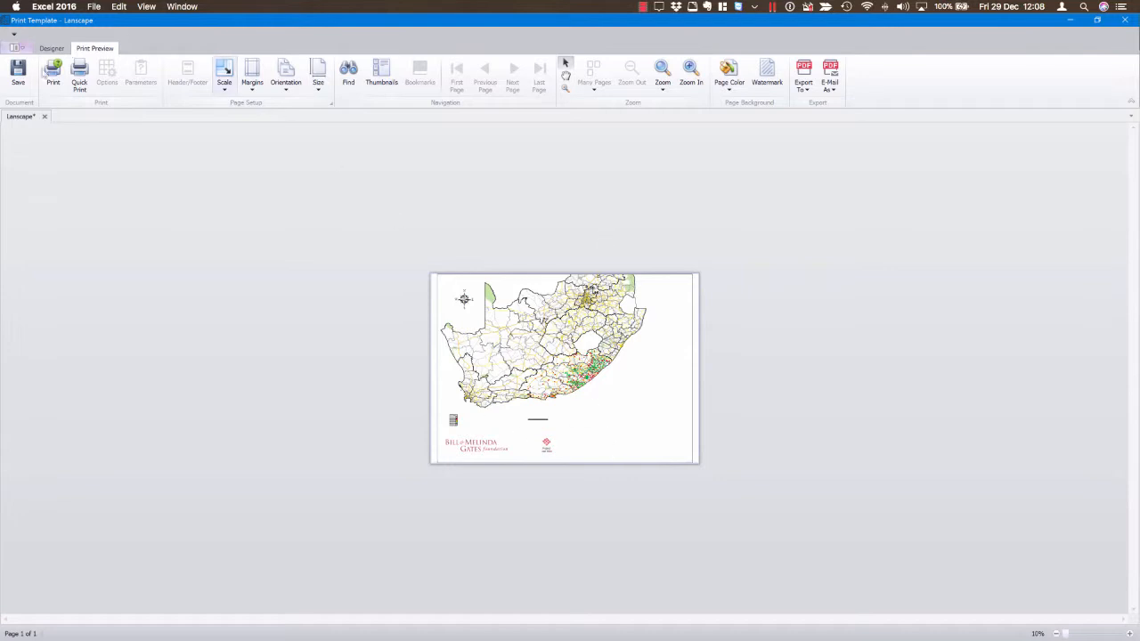
- Return to the designer and examine the properties of the north arrow, scale bar, legend, both logo pictures and the map scene
{"action": "left_click", "coordinate": [52, 49]}
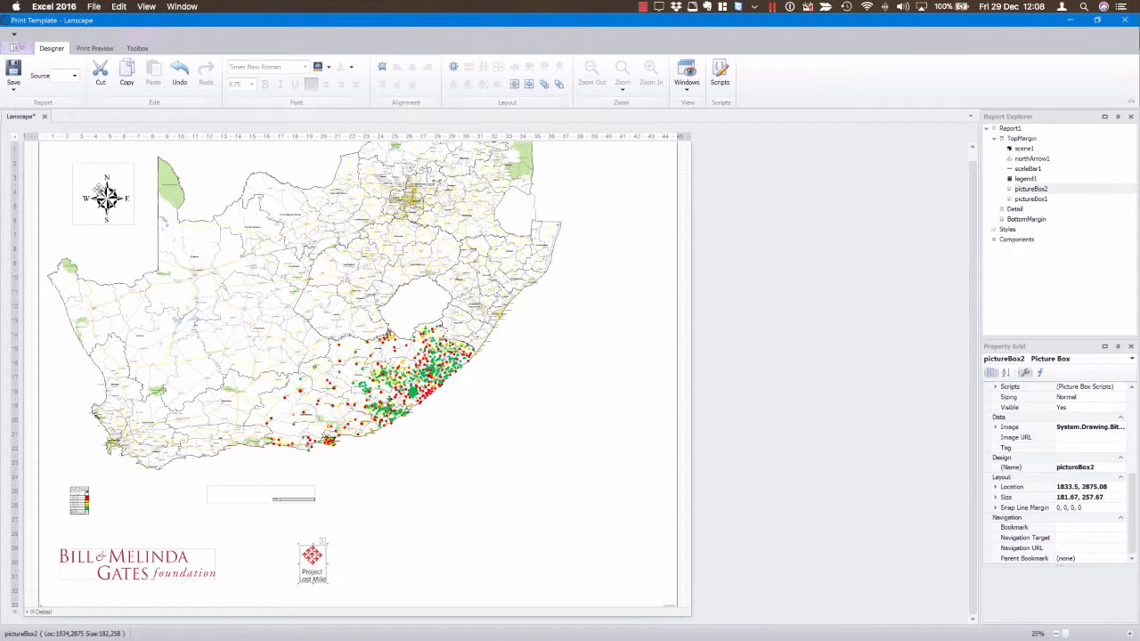
{"action": "left_click", "coordinate": [98, 189]}
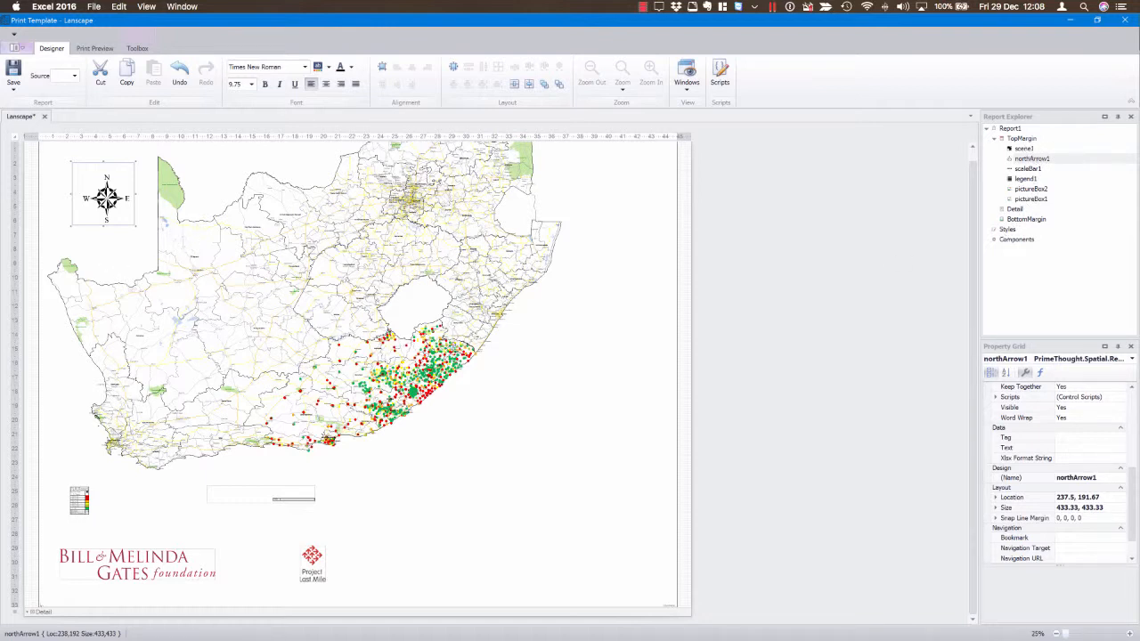
{"action": "left_click", "coordinate": [1028, 149]}
{"action": "left_click", "coordinate": [1034, 159]}
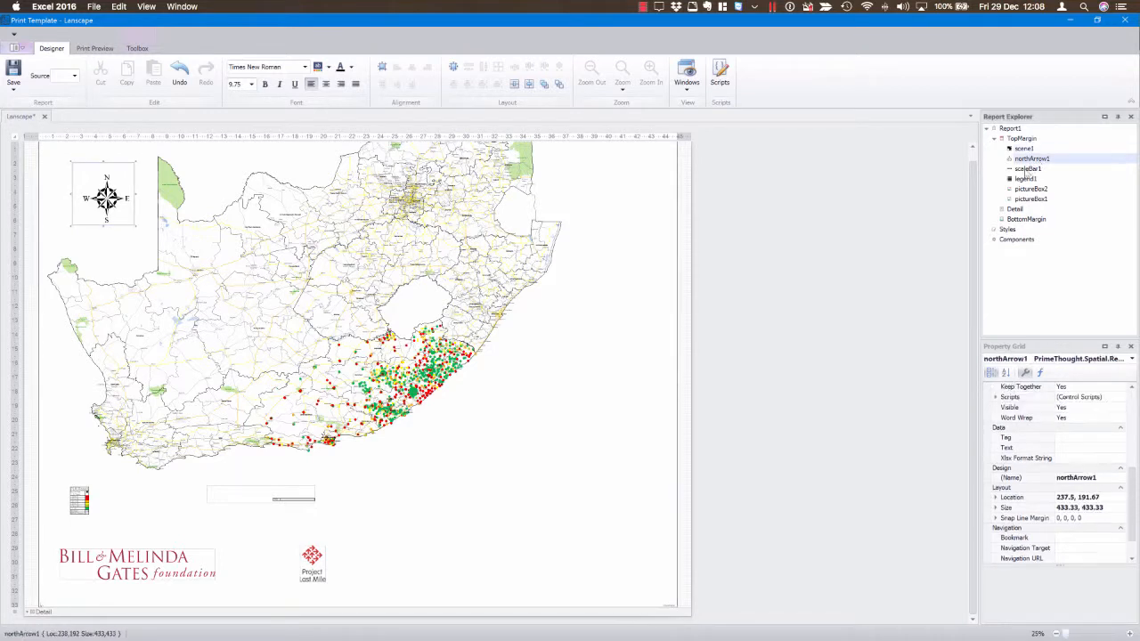
{"action": "left_click", "coordinate": [1026, 169]}
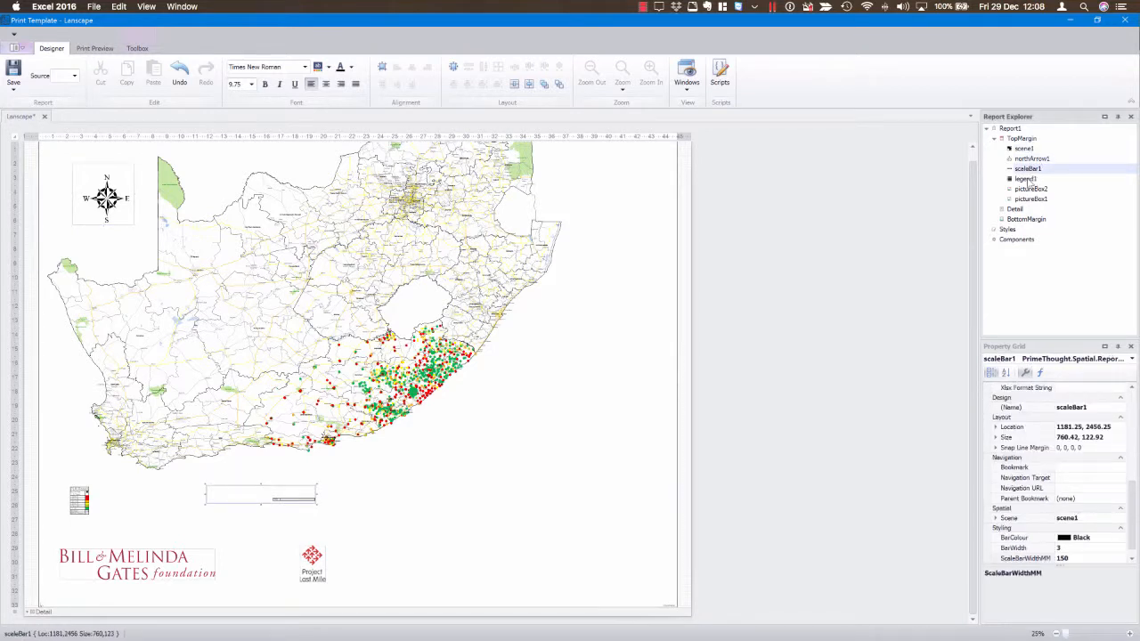
{"action": "left_click", "coordinate": [1027, 179]}
{"action": "left_click", "coordinate": [1031, 190]}
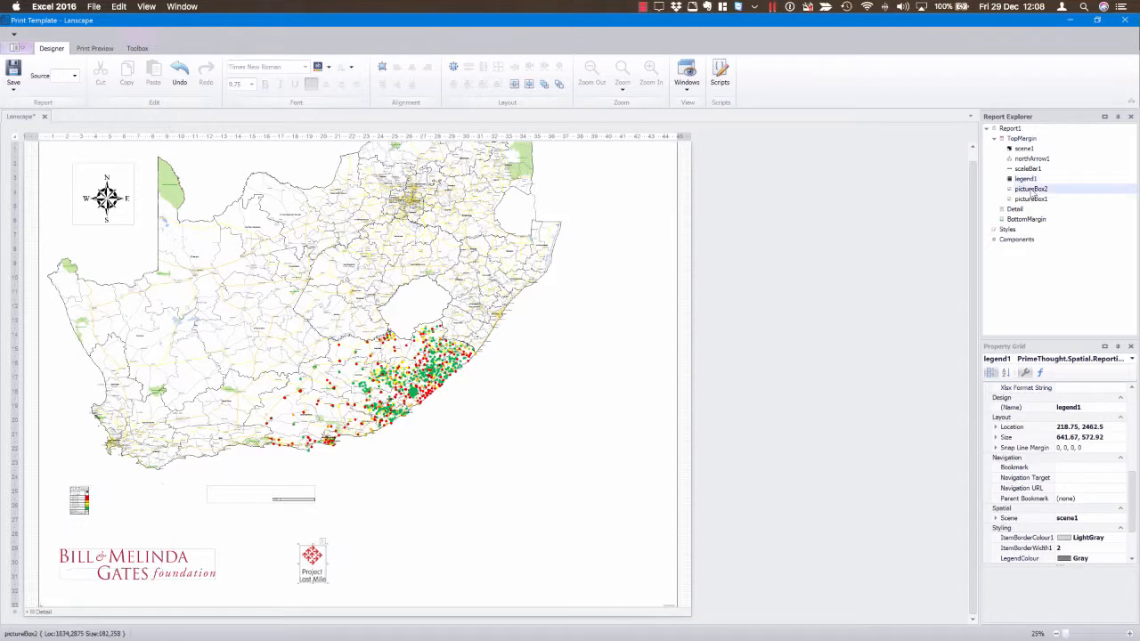
{"action": "left_click", "coordinate": [1031, 199]}
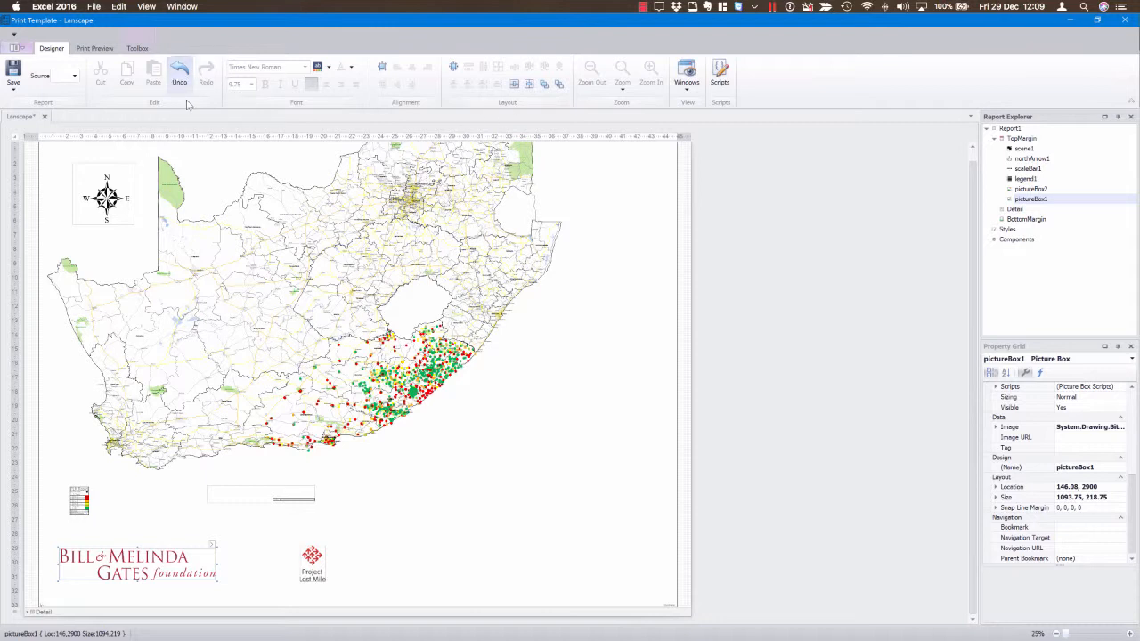
{"action": "left_click", "coordinate": [210, 221]}
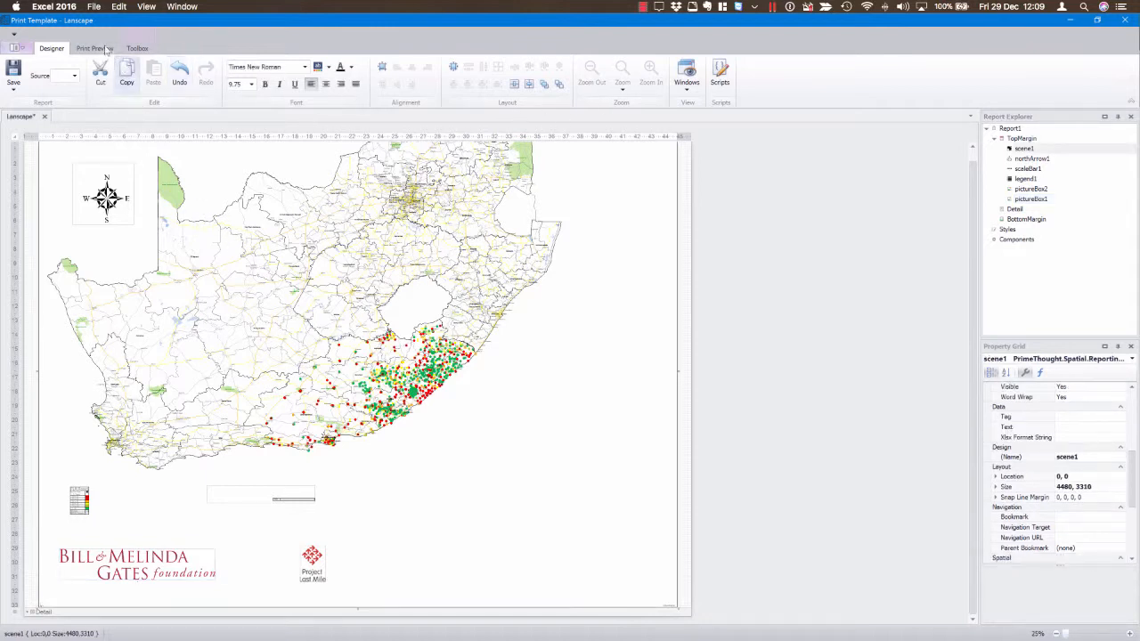
- Place a rich text box about 1160 by 727 units in the blank area southeast of the map, at about 2794, 1917
{"action": "left_click", "coordinate": [137, 48]}
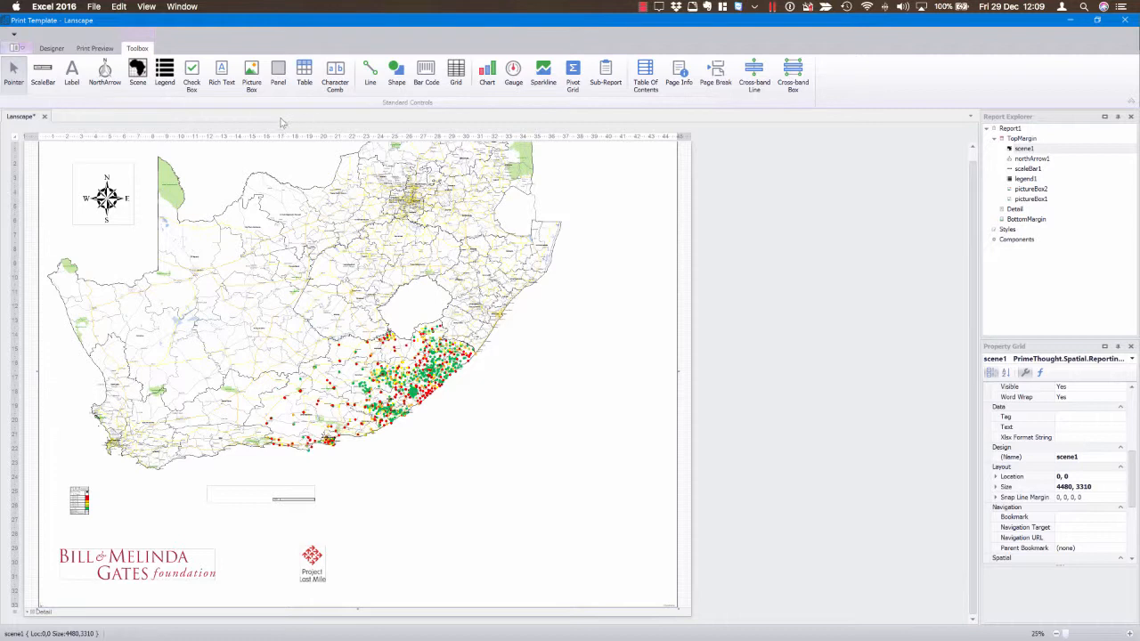
{"action": "left_click", "coordinate": [222, 75]}
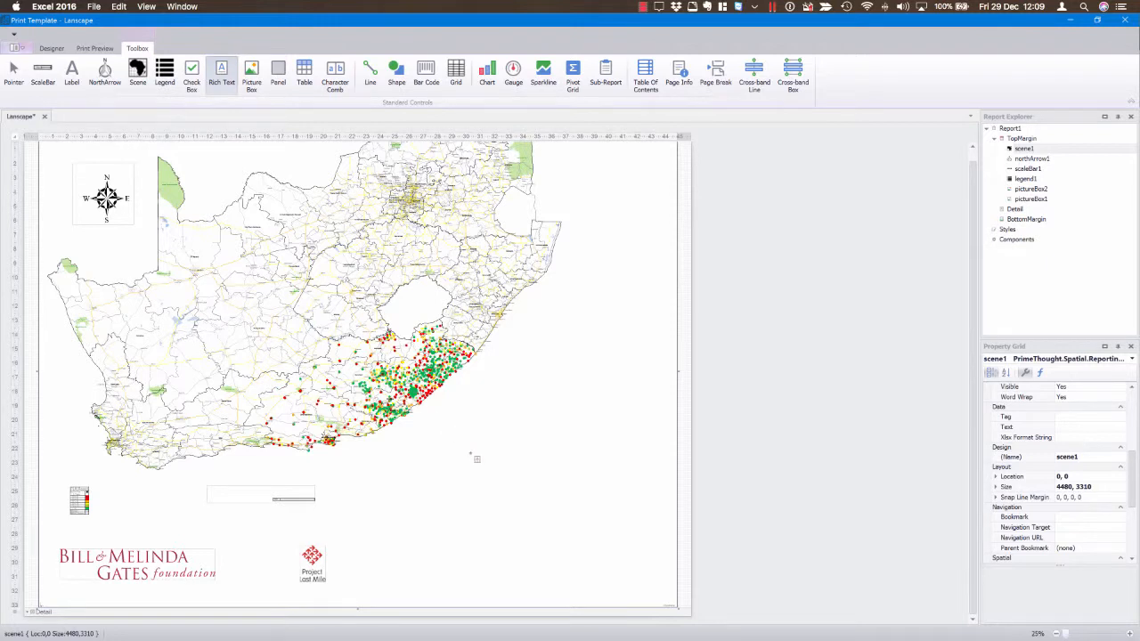
{"action": "left_click_drag", "start_coordinate": [436, 409], "coordinate": [536, 488]}
{"action": "left_click_drag", "start_coordinate": [571, 499], "coordinate": [602, 512]}
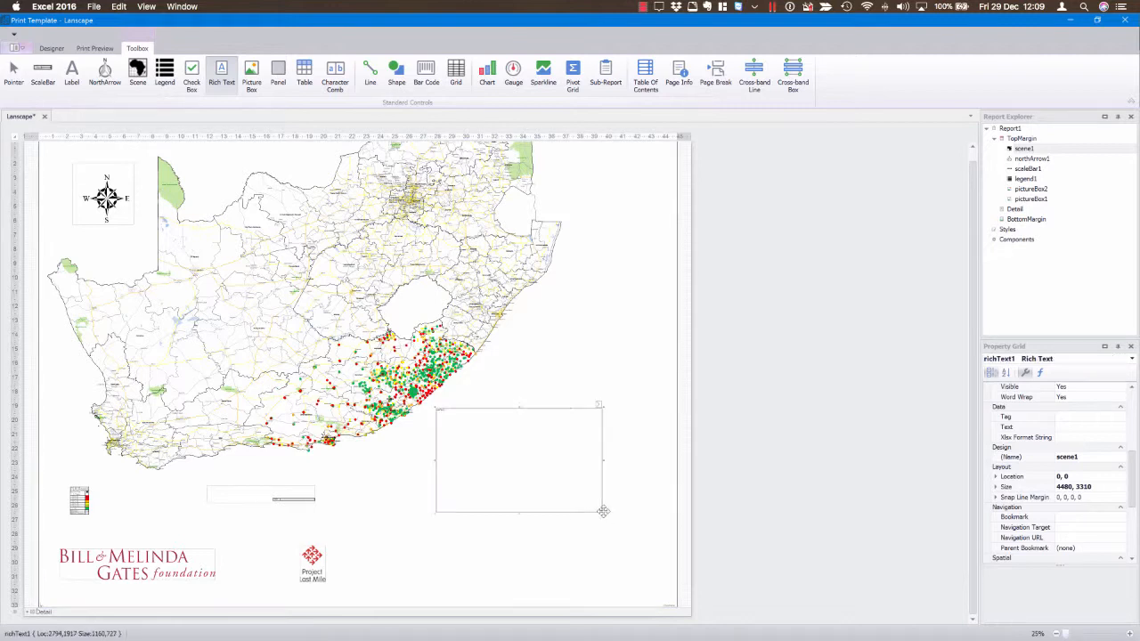
- Load NewGeomap4DStatus.docx from the AGA documents folder into the rich text box and enlarge the box to about 1258 by 938 units
{"action": "left_click", "coordinate": [598, 407]}
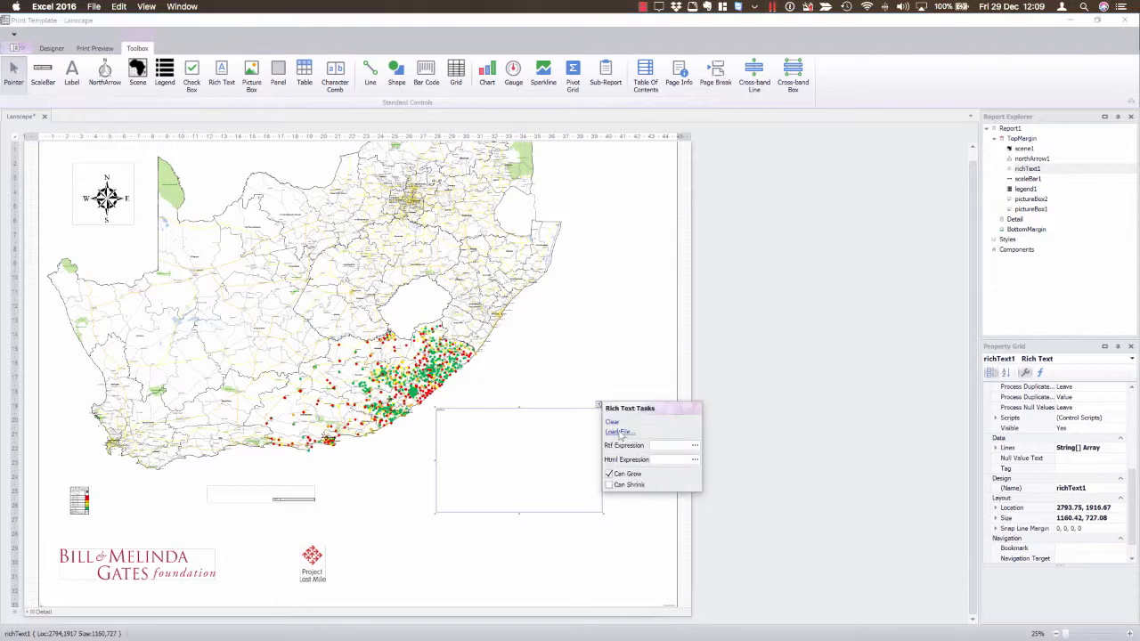
{"action": "left_click", "coordinate": [620, 432]}
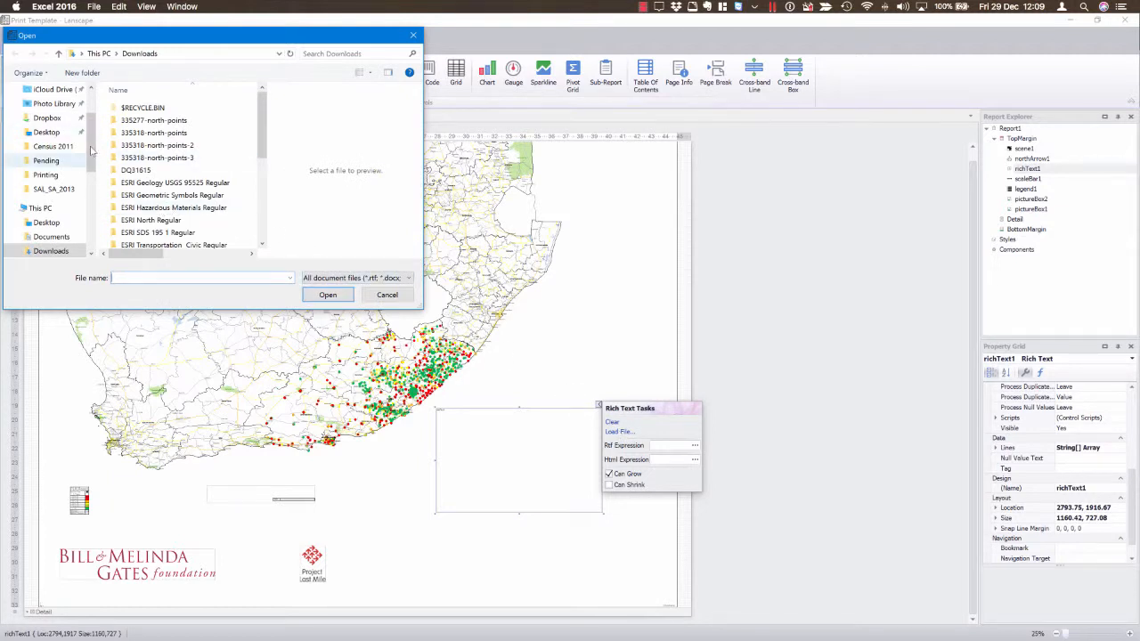
{"action": "left_click_drag", "start_coordinate": [91, 149], "coordinate": [91, 140]}
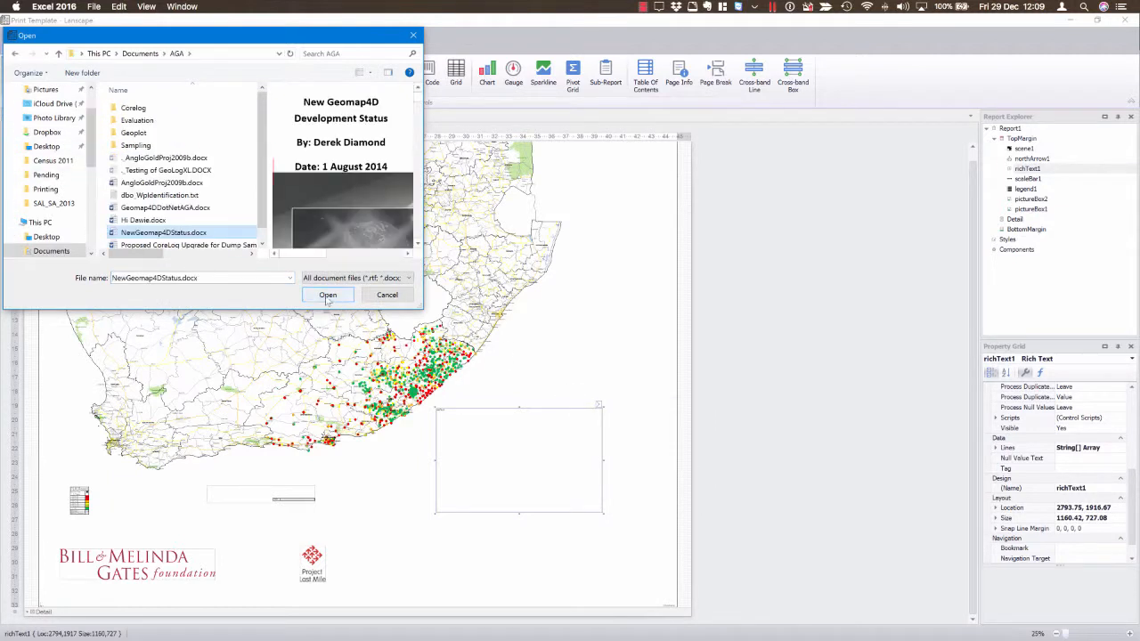
{"action": "left_click", "coordinate": [328, 294]}
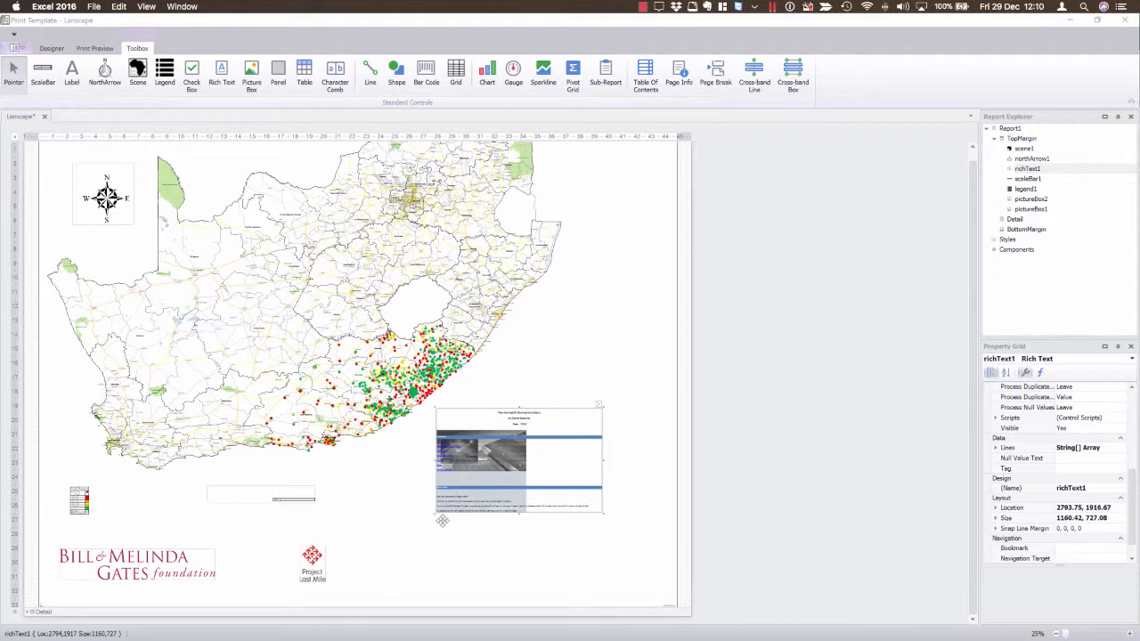
{"action": "left_click_drag", "start_coordinate": [432, 515], "coordinate": [422, 542]}
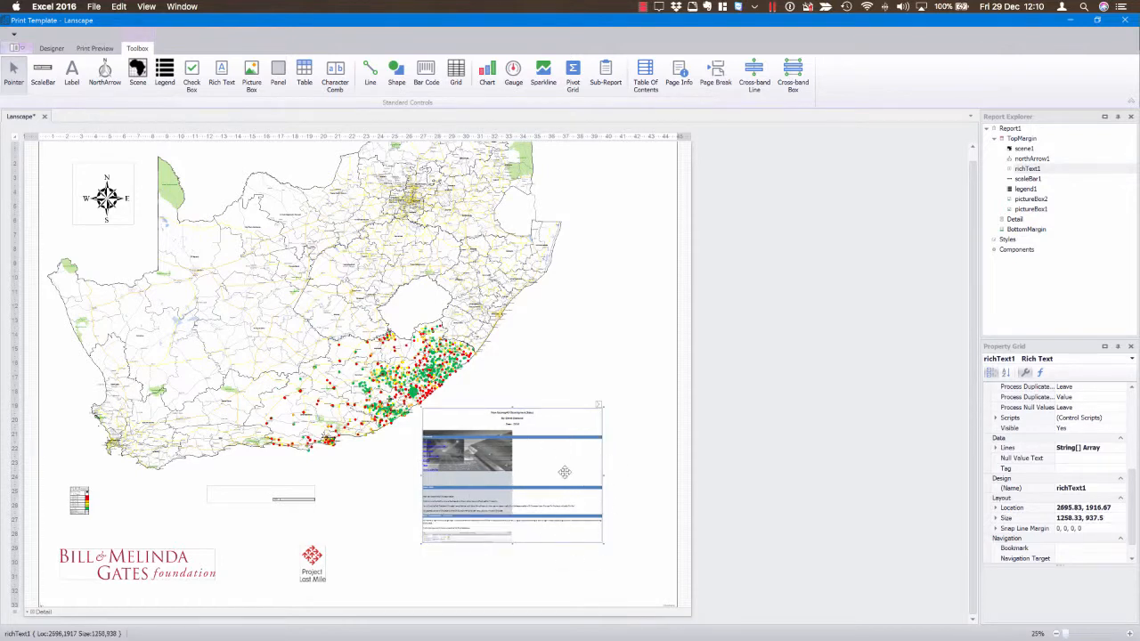
- Preview the printed page at 68% zoom and examine how the loaded document renders beside the map
{"action": "left_click", "coordinate": [95, 49]}
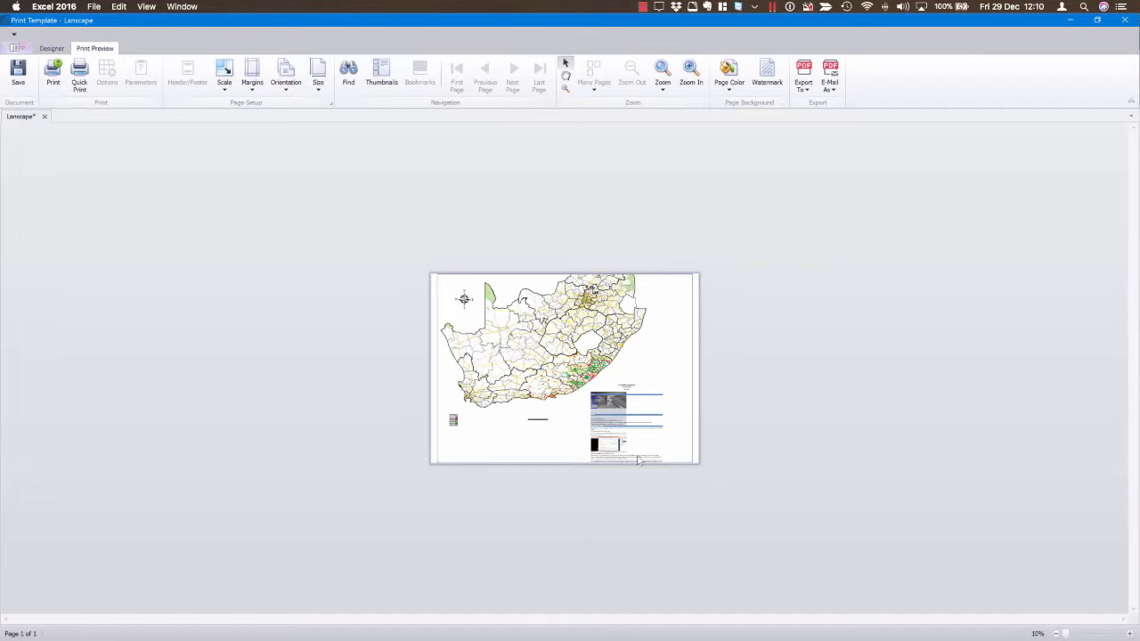
{"action": "left_click_drag", "start_coordinate": [1068, 635], "coordinate": [1095, 636]}
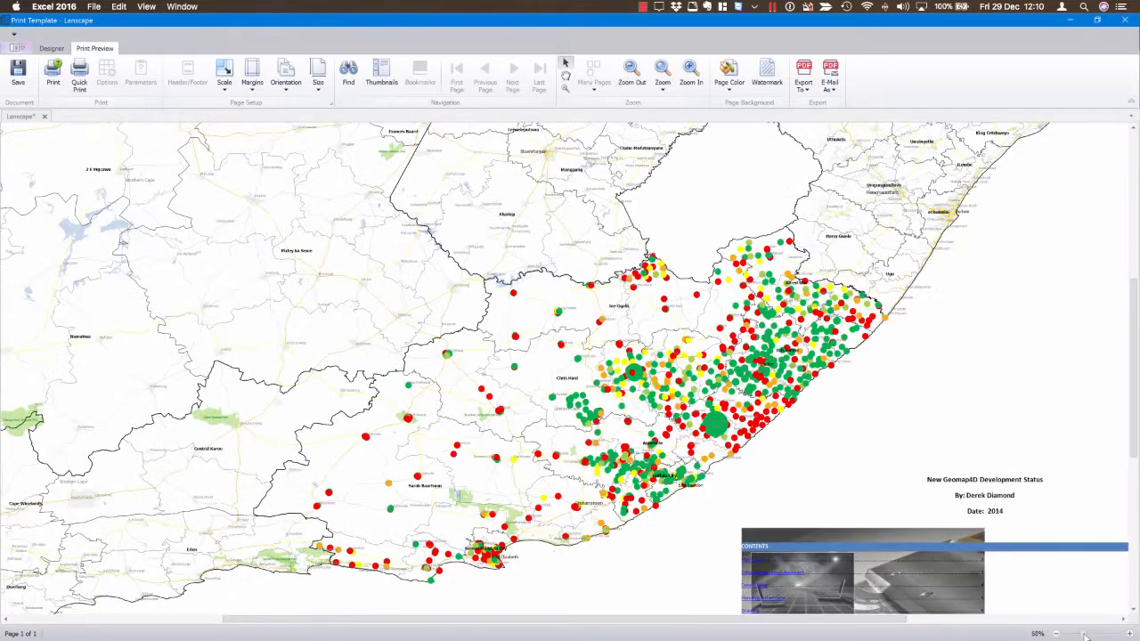
{"action": "left_click", "coordinate": [1134, 601]}
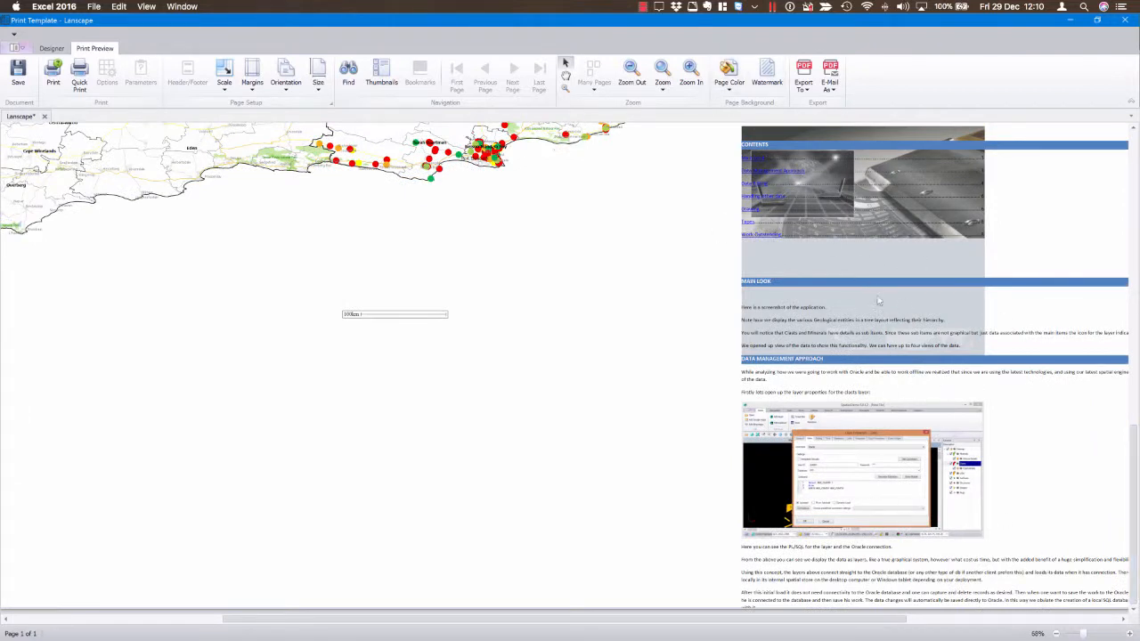
{"action": "left_click", "coordinate": [1134, 153]}
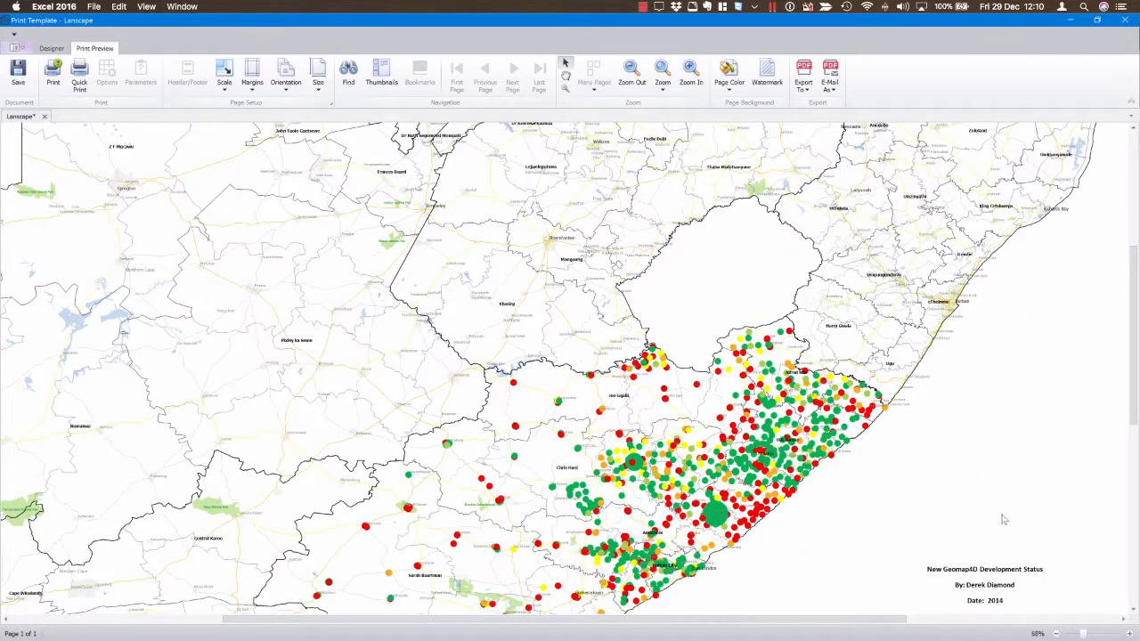
- Return to the designer and close the print template window
{"action": "left_click", "coordinate": [52, 49]}
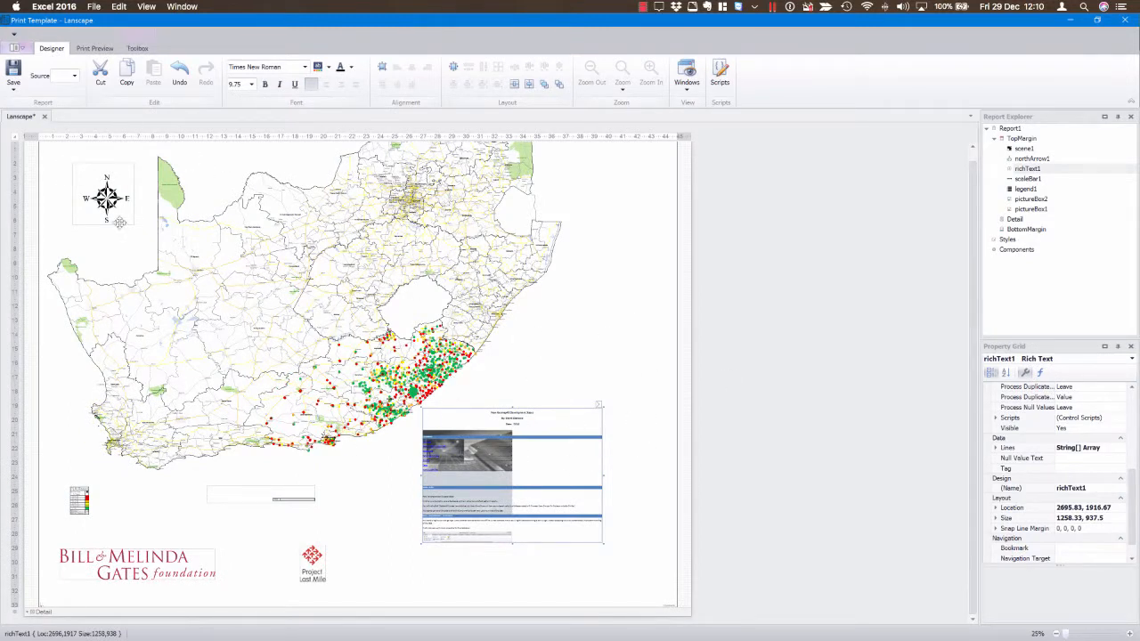
{"action": "left_click", "coordinate": [1127, 21]}
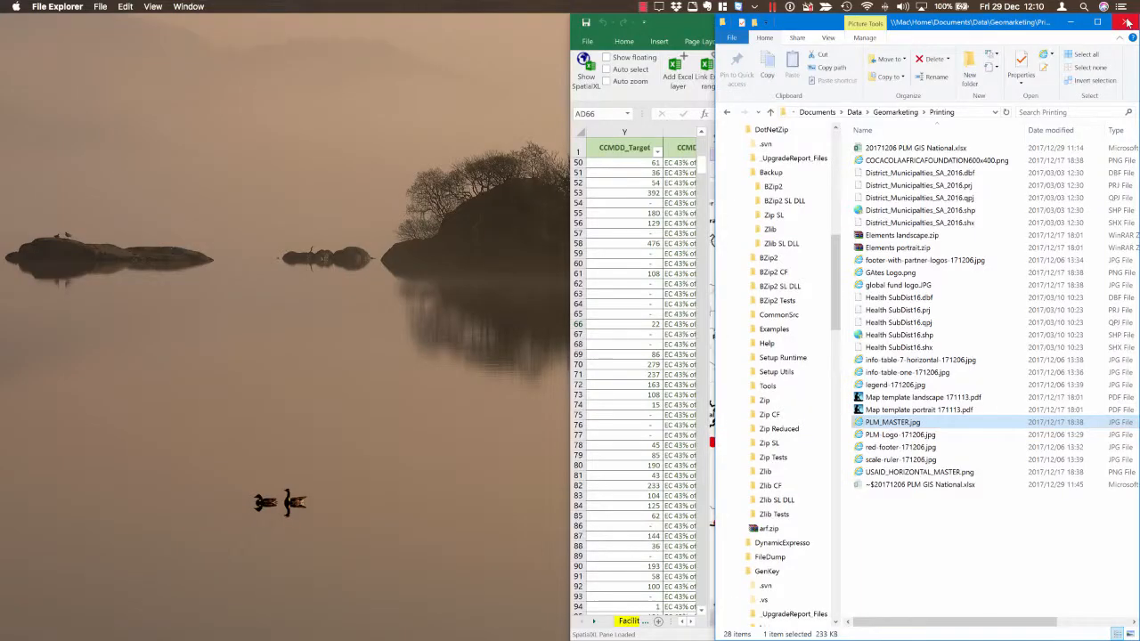
- Close the file browser window and correct the saved print template's name to Landscape
{"action": "left_click", "coordinate": [1127, 22]}
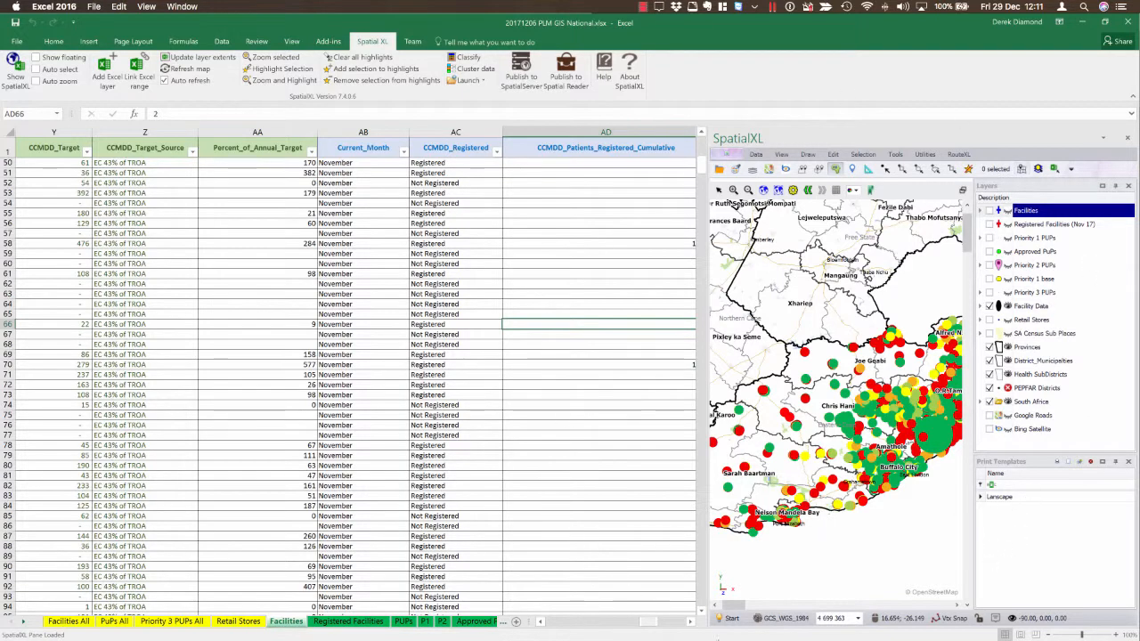
{"action": "double_click", "coordinate": [1000, 497]}
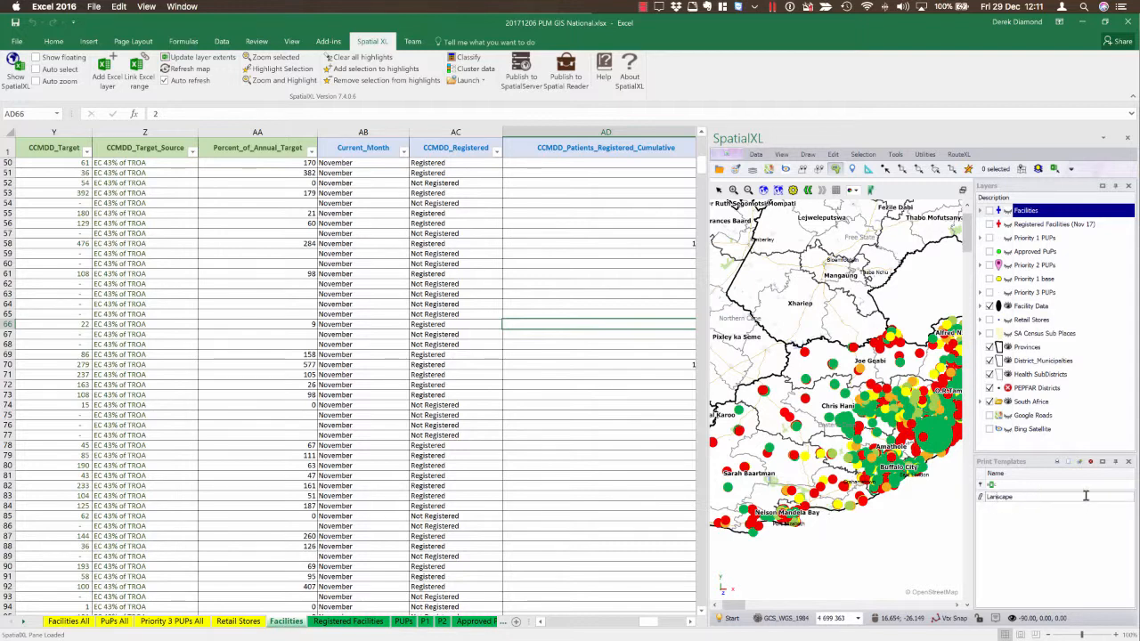
{"action": "type", "text": "d"}
{"action": "left_click", "coordinate": [1028, 550]}
- Reopen the Landscape template in a maximized designer, review its layout from north arrow to foundation logo, and close it
{"action": "left_click", "coordinate": [1080, 464]}
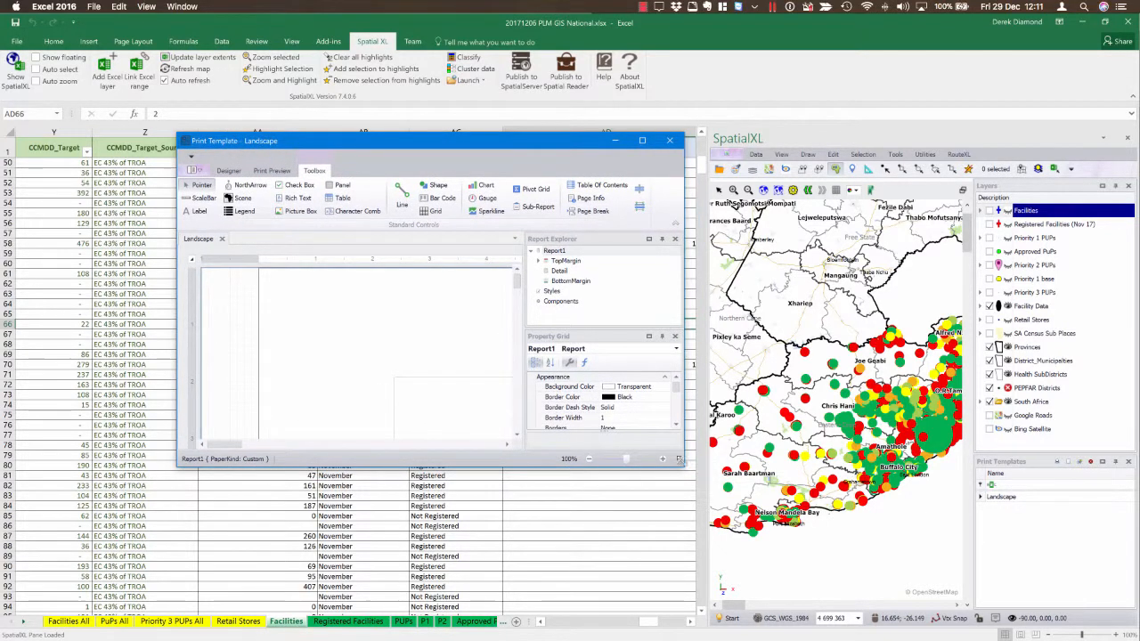
{"action": "left_click", "coordinate": [642, 141]}
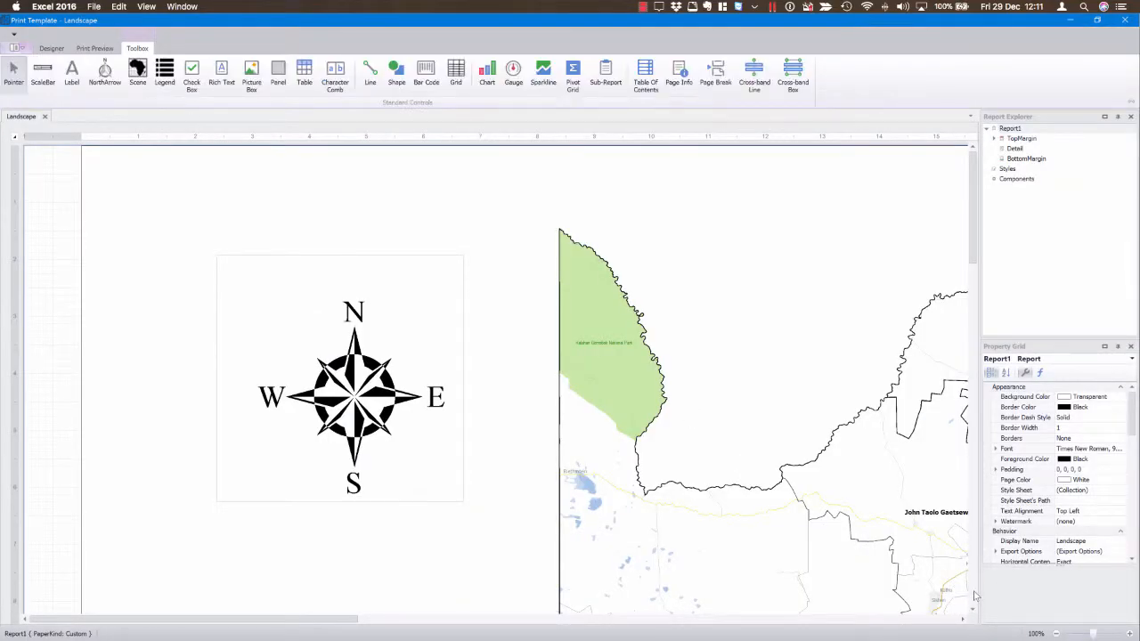
{"action": "scroll", "coordinate": [976, 595], "scroll_direction": "down", "scroll_amount": 5}
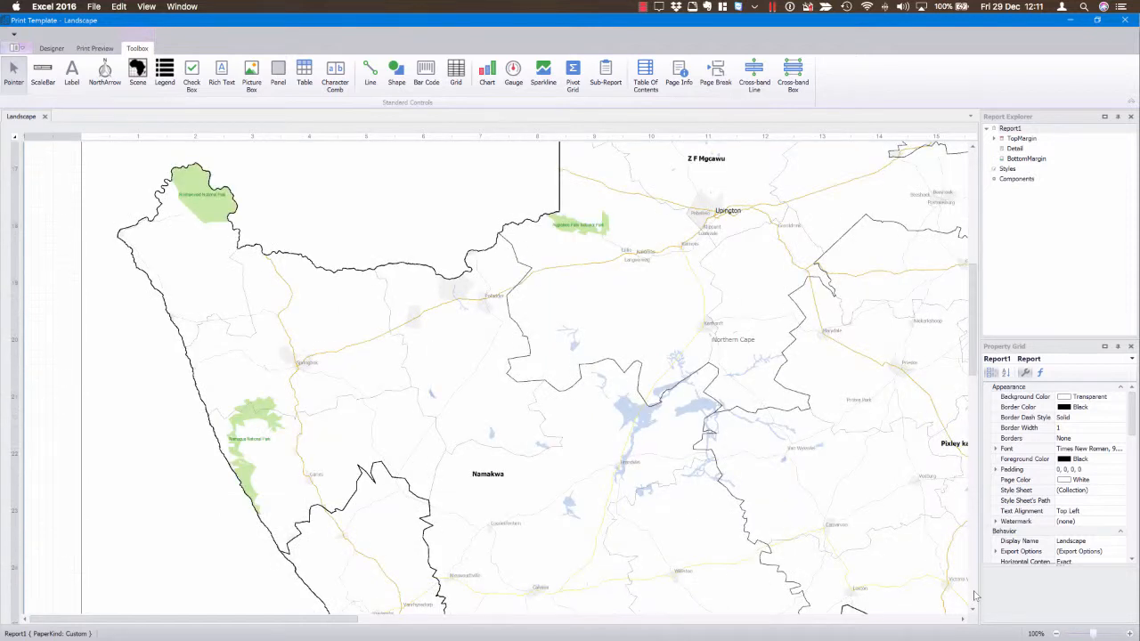
{"action": "scroll", "coordinate": [975, 595], "scroll_direction": "down", "scroll_amount": 5}
{"action": "scroll", "coordinate": [973, 558], "scroll_direction": "down", "scroll_amount": 5}
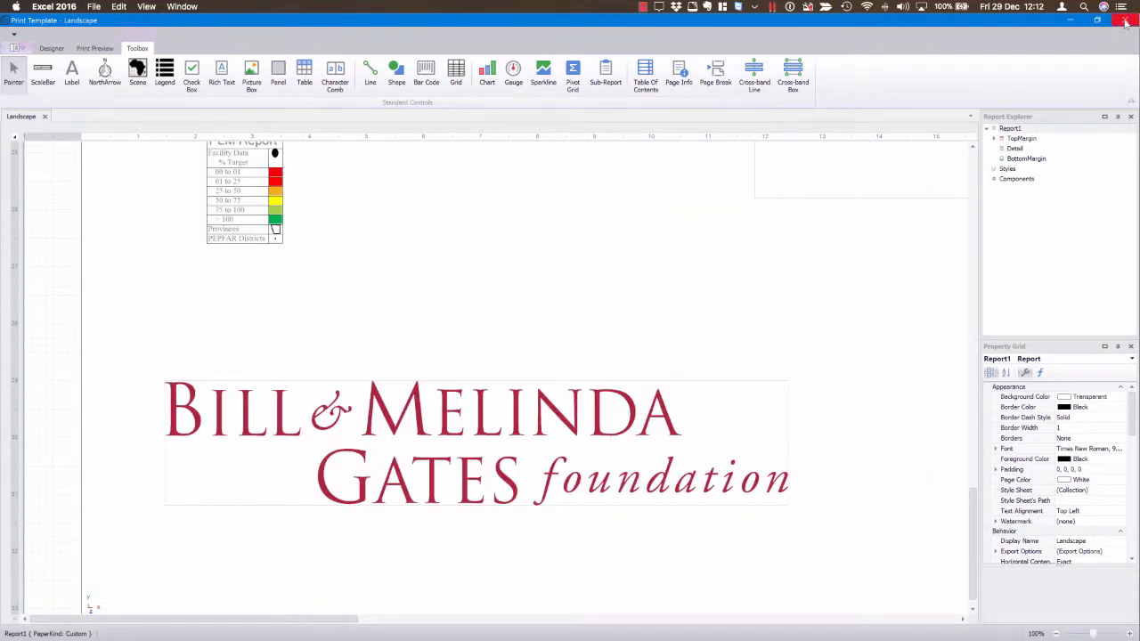
{"action": "left_click", "coordinate": [1125, 21]}
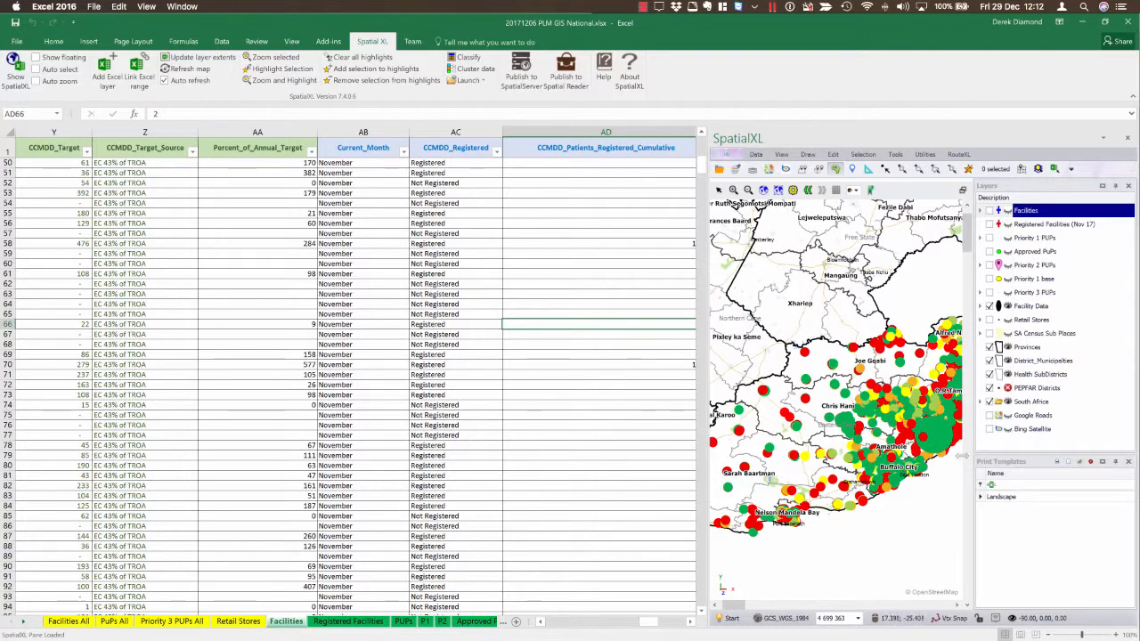
- Open the Landscape template directly in print preview, inspect the page down to the West Coast area, and close the preview
{"action": "left_click", "coordinate": [1057, 463]}
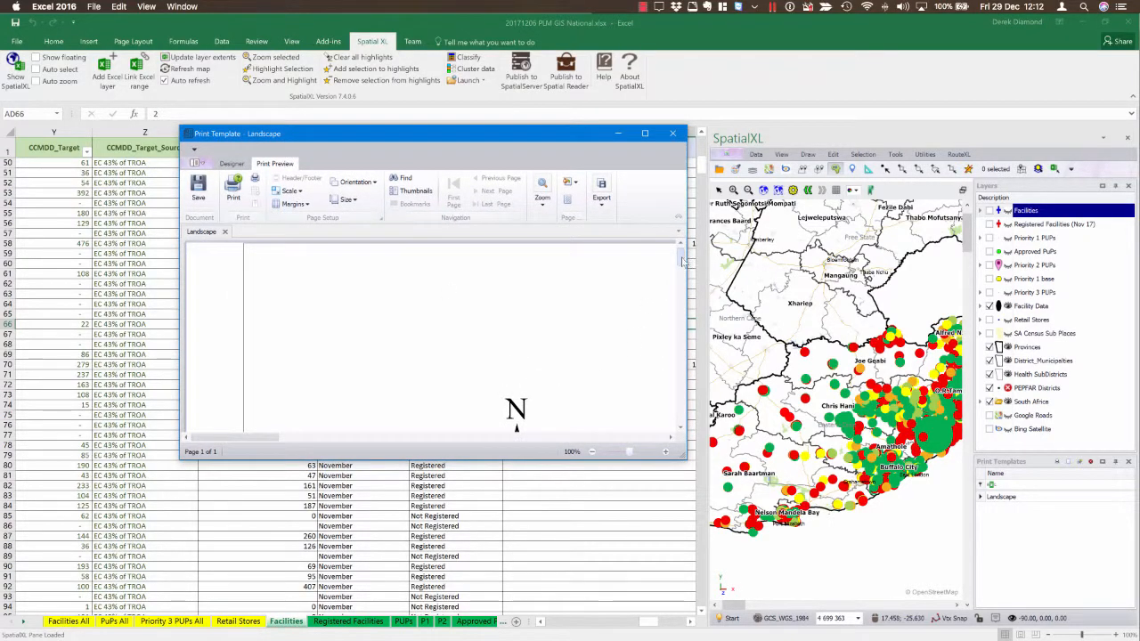
{"action": "left_click_drag", "start_coordinate": [684, 263], "coordinate": [683, 353]}
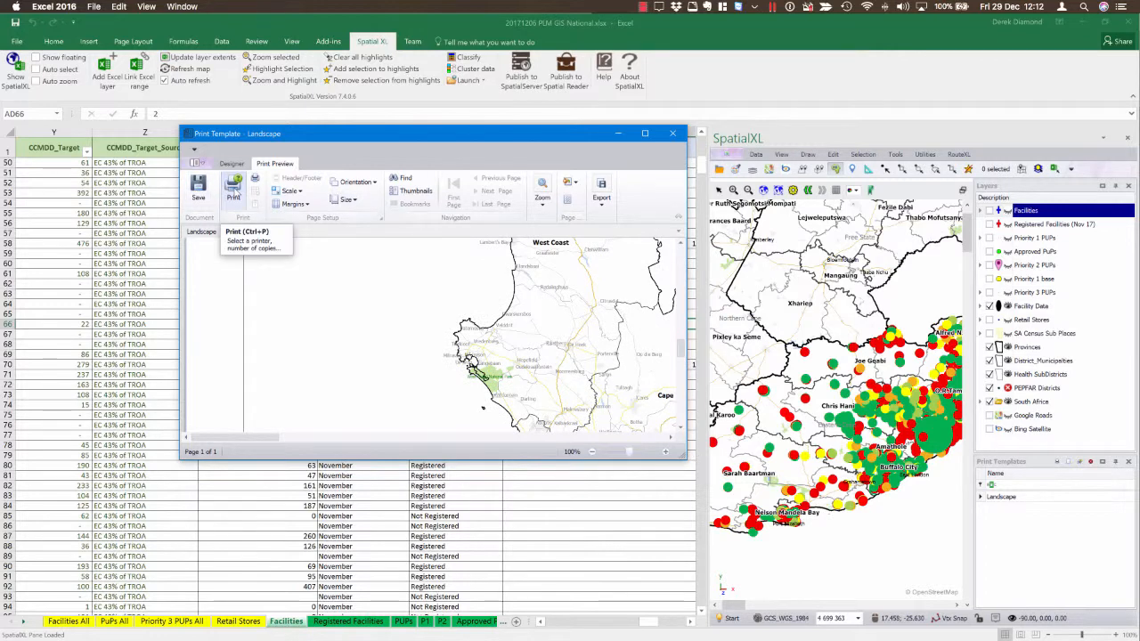
{"action": "left_click", "coordinate": [673, 132]}
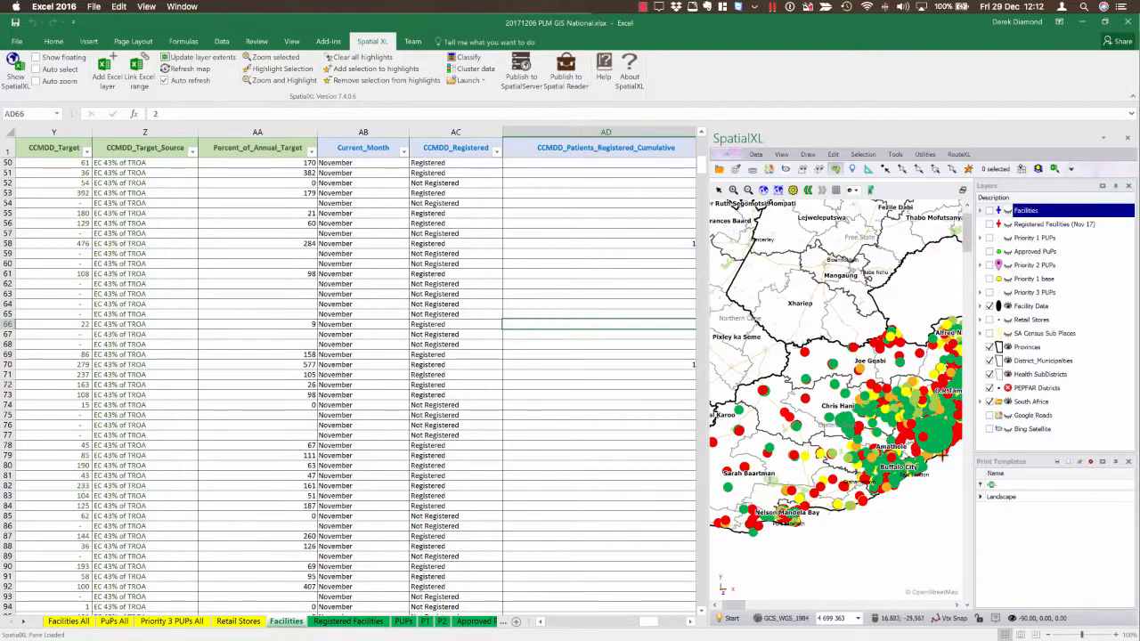